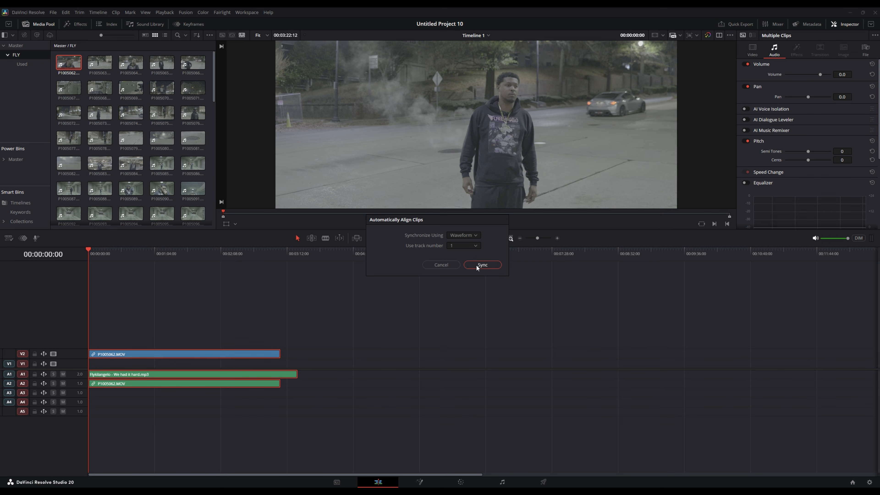
- Undo the removal of P1005062.MOV's extra audio channels and the clip's placement on the timeline
{"action": "left_click", "coordinate": [499, 299]}
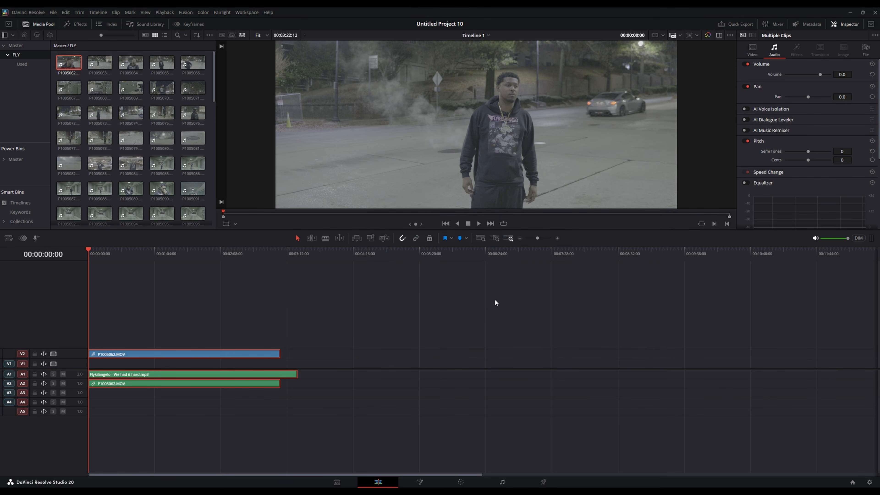
{"action": "key", "text": "ctrl+z"}
{"action": "key", "text": "ctrl+z"}
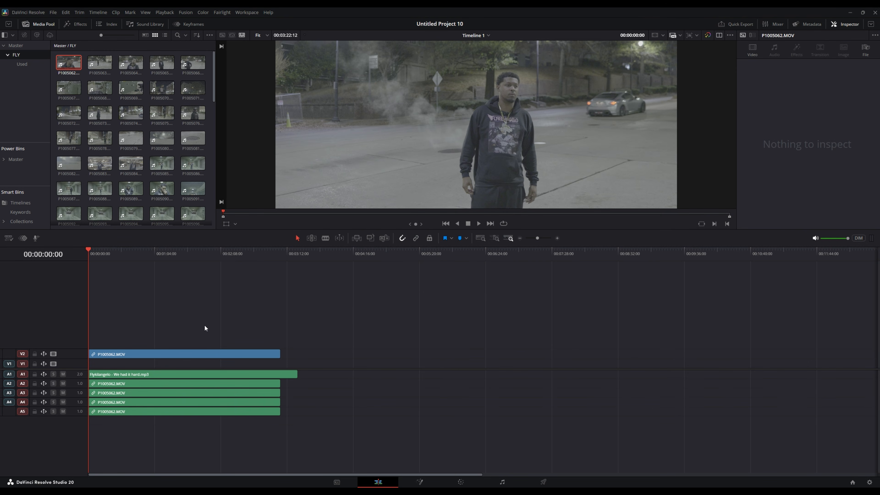
- Review the opening of P1005062.MOV in the source viewer and set its In point at 11:42:26:09
{"action": "left_click", "coordinate": [266, 213]}
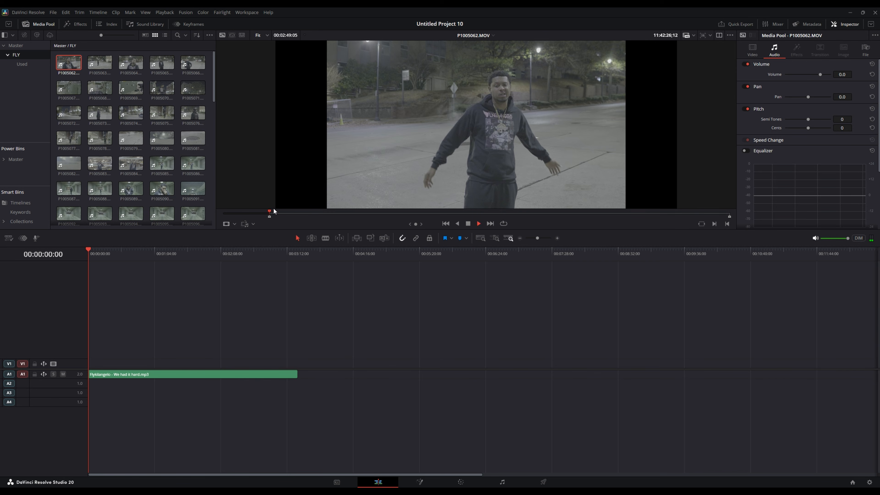
{"action": "left_click", "coordinate": [266, 211]}
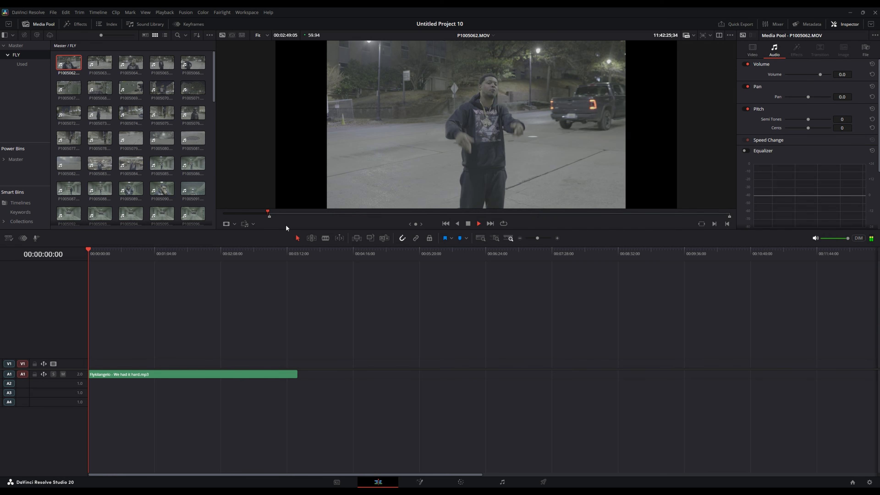
{"action": "left_click", "coordinate": [264, 211]}
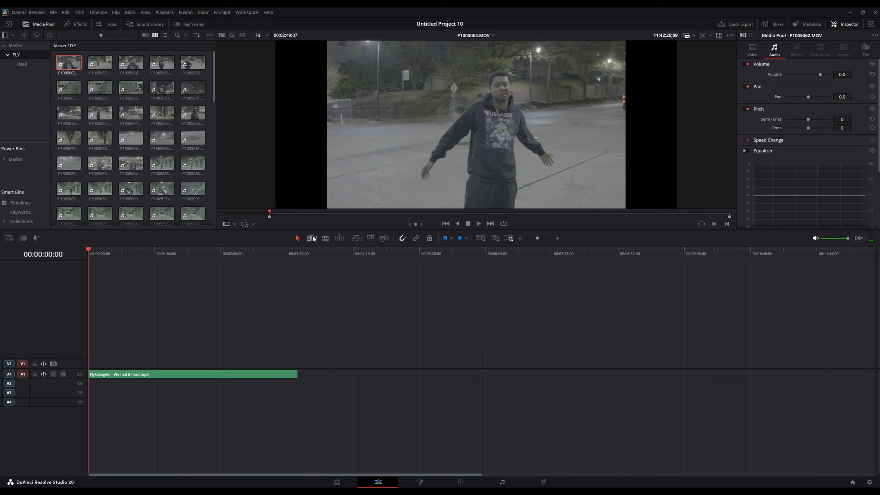
{"action": "left_click", "coordinate": [263, 213]}
{"action": "key", "text": "space"}
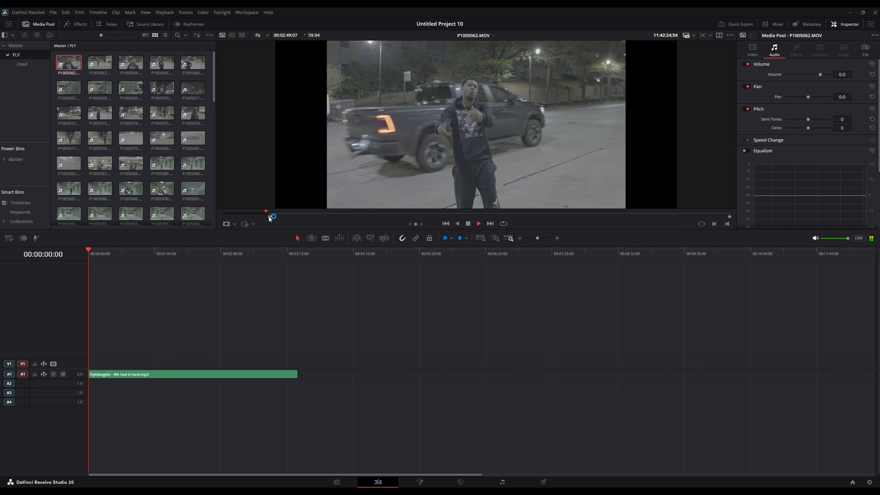
{"action": "left_click", "coordinate": [266, 212]}
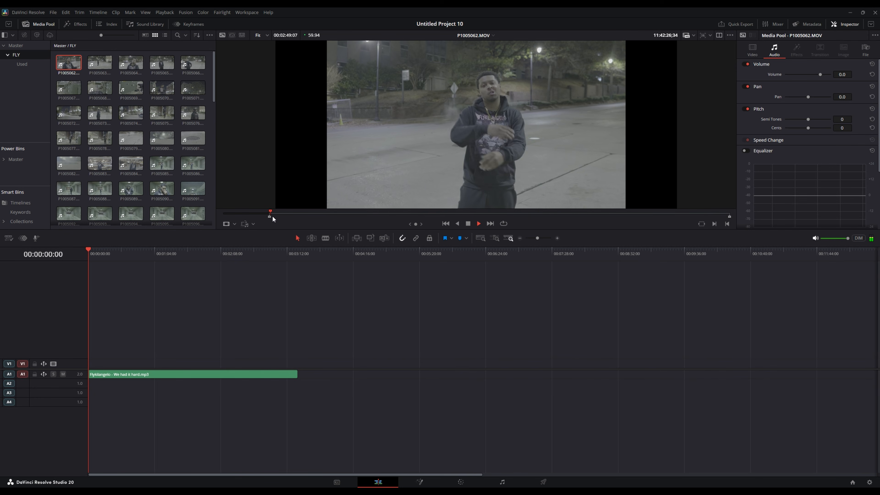
- Place only the video of P1005062.MOV on V1 at the matching lyric, 00:00:14:19, and play it in full screen to check sync
{"action": "mouse_move", "coordinate": [91, 251]}
{"action": "left_mouse_down"}
{"action": "mouse_move", "coordinate": [111, 251]}
{"action": "mouse_move", "coordinate": [102, 252]}
{"action": "left_mouse_up"}
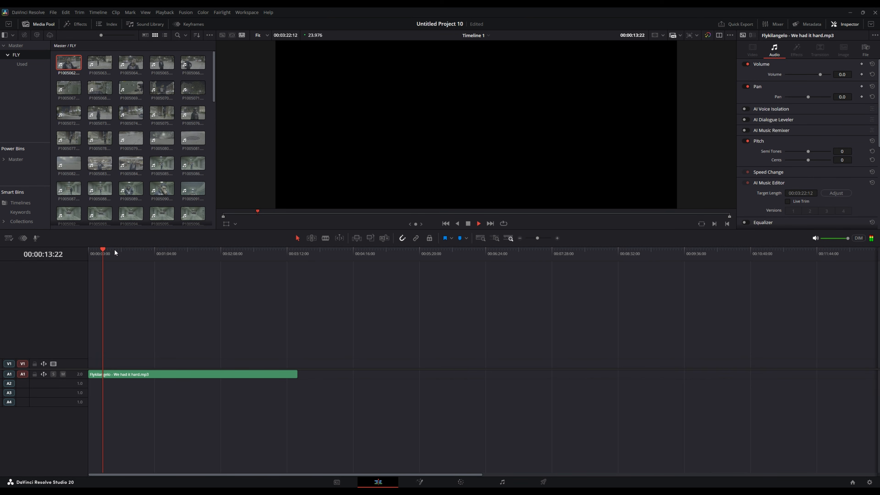
{"action": "key", "text": "space"}
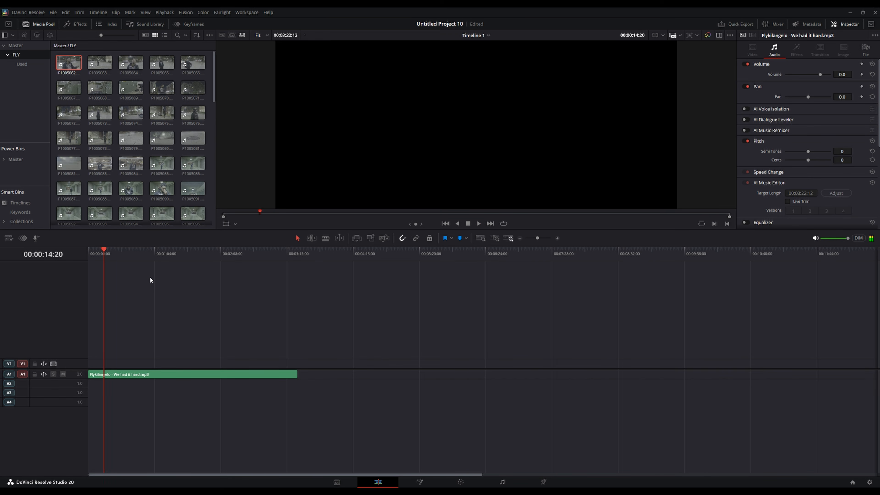
{"action": "left_click", "coordinate": [67, 65]}
{"action": "left_click_drag", "start_coordinate": [67, 65], "coordinate": [100, 368]}
{"action": "scroll", "coordinate": [220, 345], "scroll_direction": "up", "scroll_amount": 5}
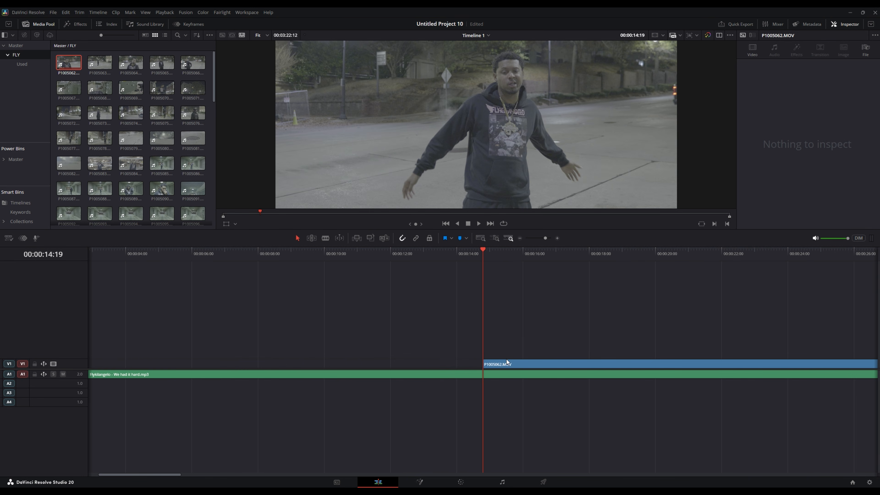
{"action": "key", "text": "space"}
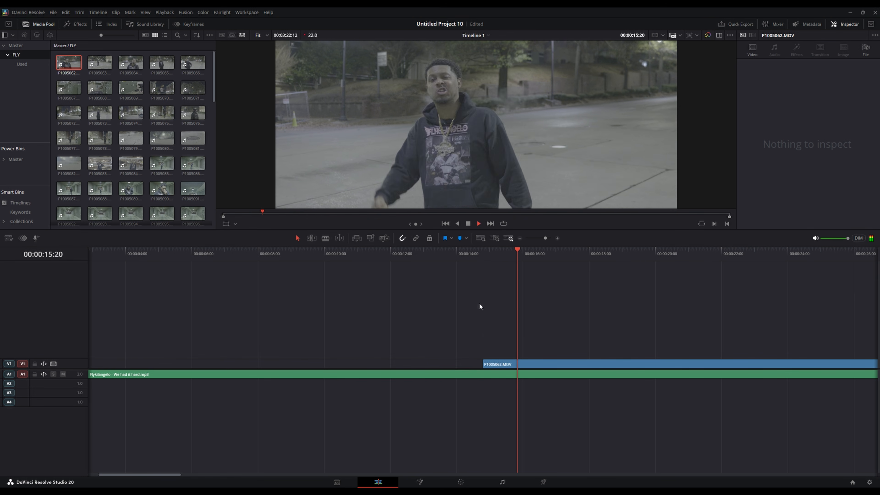
{"action": "key", "text": "p"}
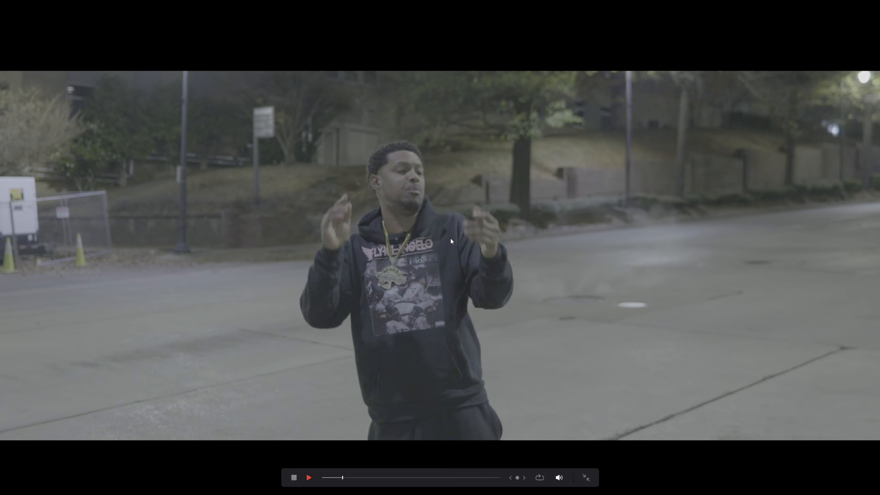
{"action": "key", "text": "Escape"}
- Add P1005063.MOV to the timeline on V2 and delete its extra audio channels on A3 to A5
{"action": "double_click", "coordinate": [69, 63]}
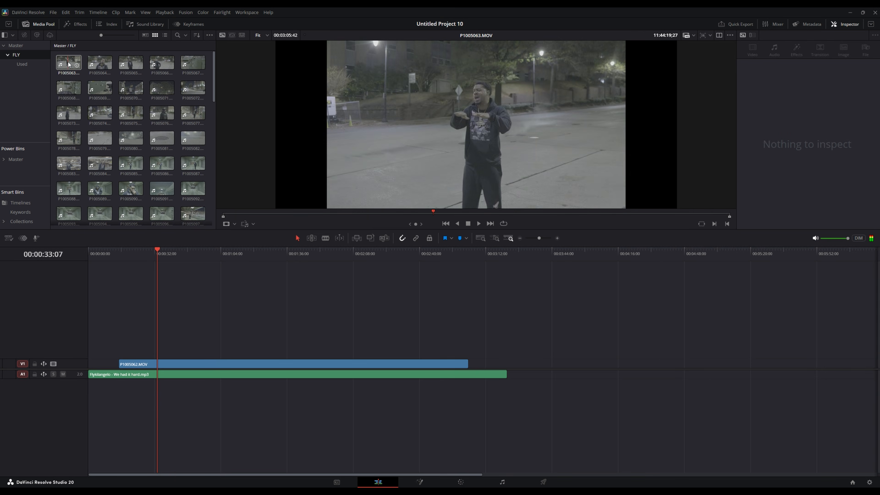
{"action": "left_click_drag", "start_coordinate": [69, 63], "coordinate": [144, 351]}
{"action": "left_click_drag", "start_coordinate": [123, 387], "coordinate": [188, 412]}
{"action": "key", "text": "Delete"}
- Auto-align P1005063.MOV with the song by waveform and delete the clip's remaining camera audio
{"action": "left_click", "coordinate": [179, 354]}
{"action": "left_click", "coordinate": [167, 372], "text": "ctrl"}
{"action": "left_click", "coordinate": [171, 383], "text": "ctrl"}
{"action": "right_click", "coordinate": [171, 383]}
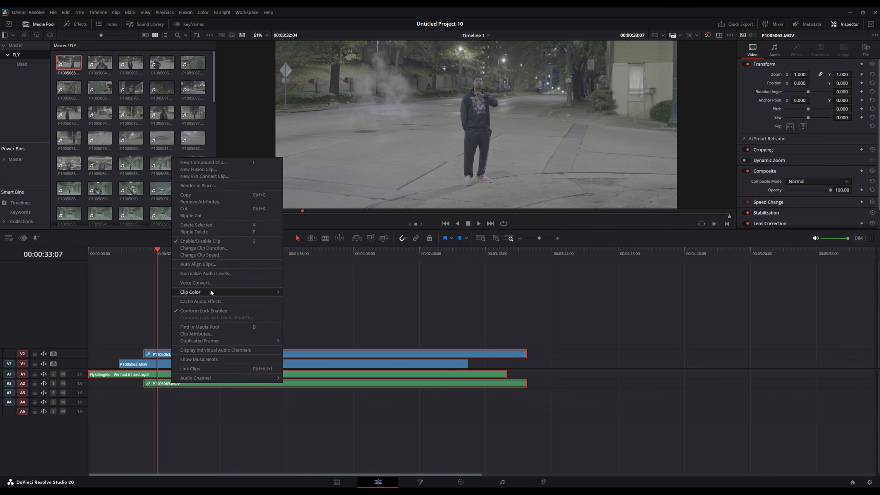
{"action": "left_click", "coordinate": [220, 264]}
{"action": "left_click", "coordinate": [483, 263]}
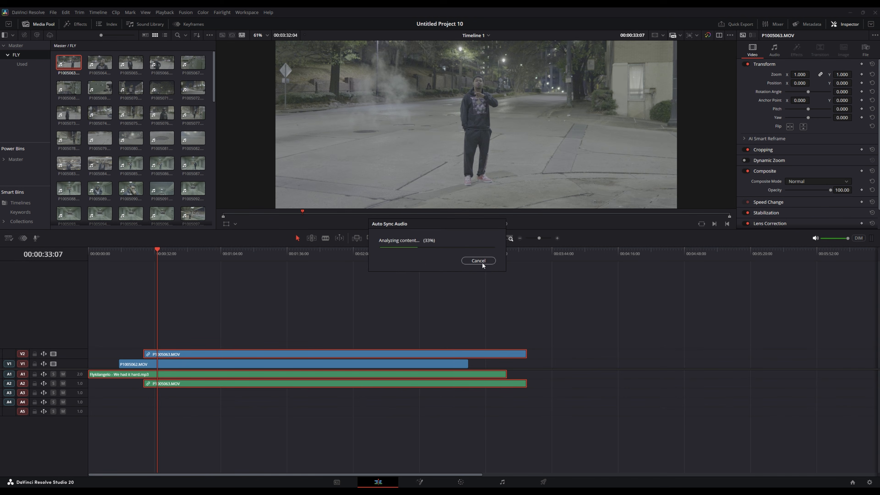
{"action": "left_click", "coordinate": [153, 383], "text": "alt"}
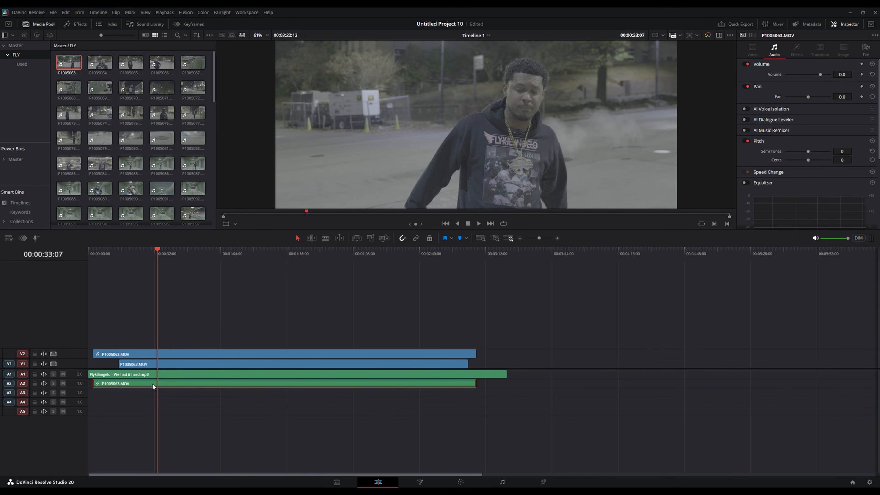
{"action": "key", "text": "Delete"}
- Disable P1005062.MOV, play P1005063.MOV in full screen to check its sync, and disable that clip too
{"action": "left_click", "coordinate": [141, 364]}
{"action": "key", "text": "d"}
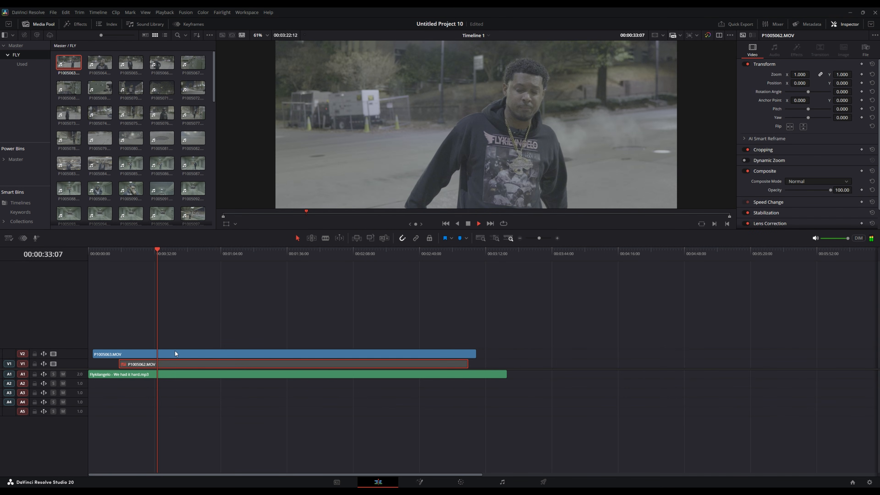
{"action": "key", "text": "space"}
{"action": "key", "text": "ctrl+f"}
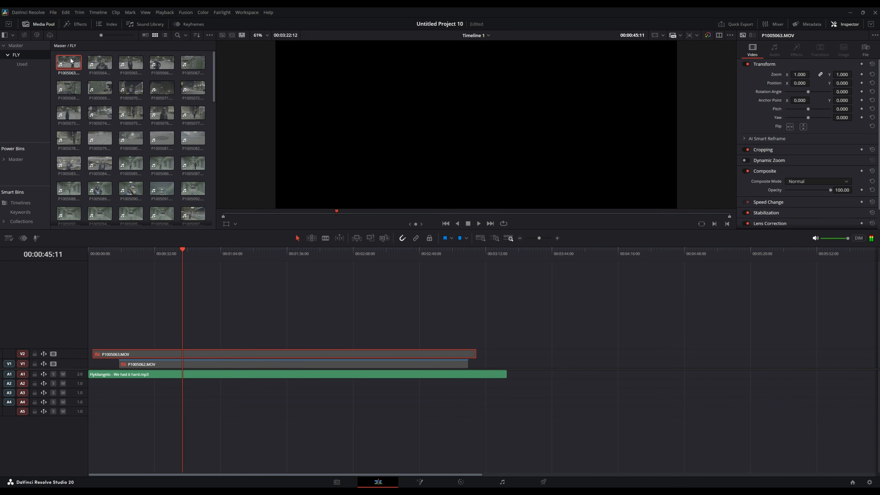
- Add P1005064.MOV to the timeline on V3 and delete its extra audio channels on A4 to A6
{"action": "left_click_drag", "start_coordinate": [70, 58], "coordinate": [156, 344]}
{"action": "left_click_drag", "start_coordinate": [119, 403], "coordinate": [172, 423]}
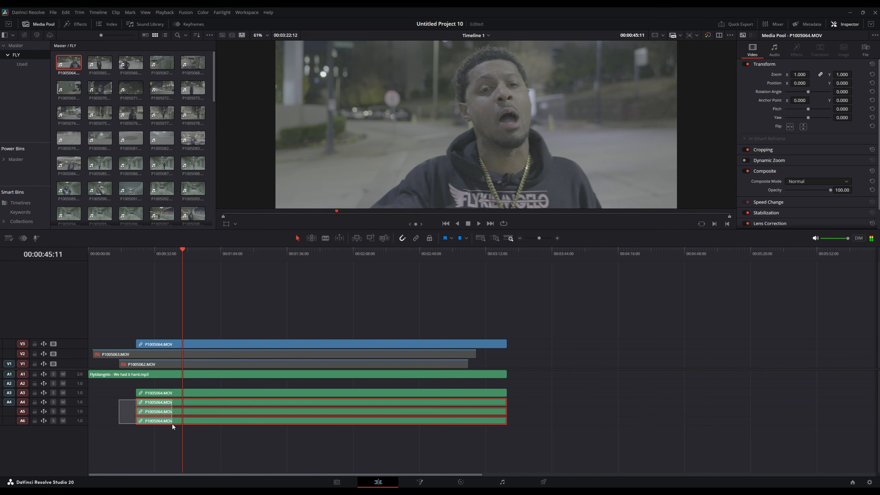
{"action": "key", "text": "Delete"}
- Auto-align P1005064.MOV with the song and delete the clip's remaining camera audio on A3
{"action": "left_click", "coordinate": [182, 389]}
{"action": "left_click", "coordinate": [186, 373], "text": "ctrl"}
{"action": "left_click", "coordinate": [198, 341], "text": "ctrl"}
{"action": "right_click", "coordinate": [197, 341]}
{"action": "left_click", "coordinate": [243, 207]}
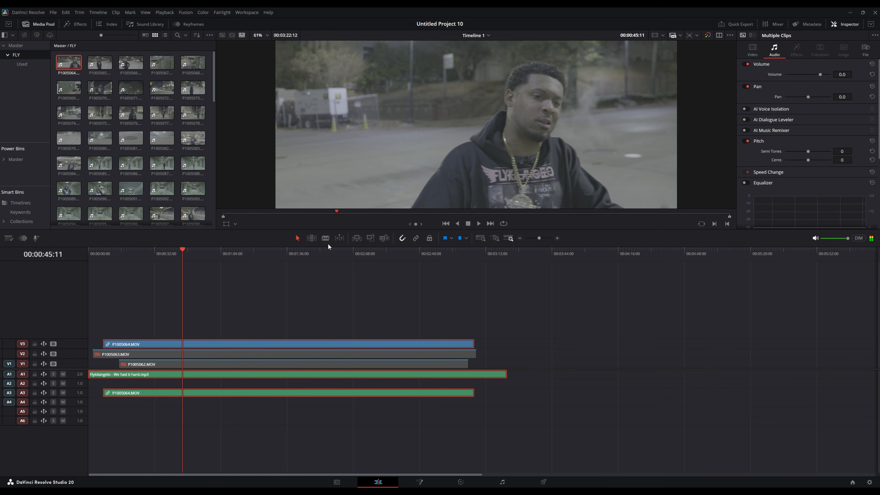
{"action": "left_click", "coordinate": [186, 388]}
{"action": "key", "text": "Delete"}
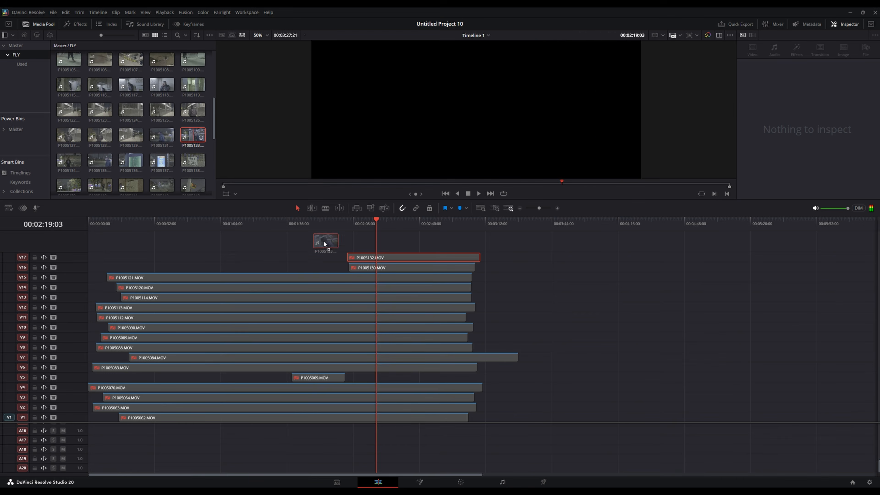
- Add the next performance clip from the media pool to the timeline above P1005132.MOV
{"action": "left_click_drag", "start_coordinate": [325, 244], "coordinate": [346, 248]}
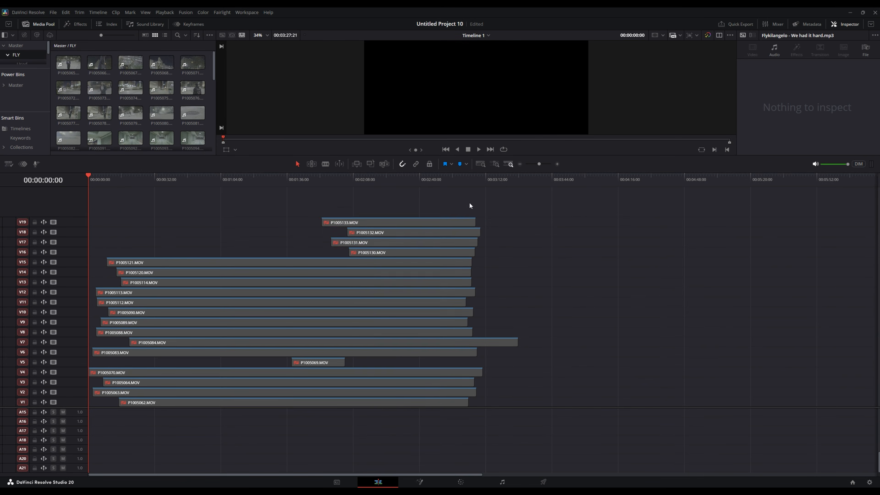
- Move all the synced performance clips up together so P1005062.MOV sits on V8, and lock the empty track V7
{"action": "left_click_drag", "start_coordinate": [469, 203], "coordinate": [94, 413]}
{"action": "scroll", "coordinate": [186, 382], "scroll_direction": "up", "scroll_amount": 5}
{"action": "left_click_drag", "start_coordinate": [107, 370], "coordinate": [102, 334]}
{"action": "scroll", "coordinate": [225, 349], "scroll_direction": "down", "scroll_amount": 1}
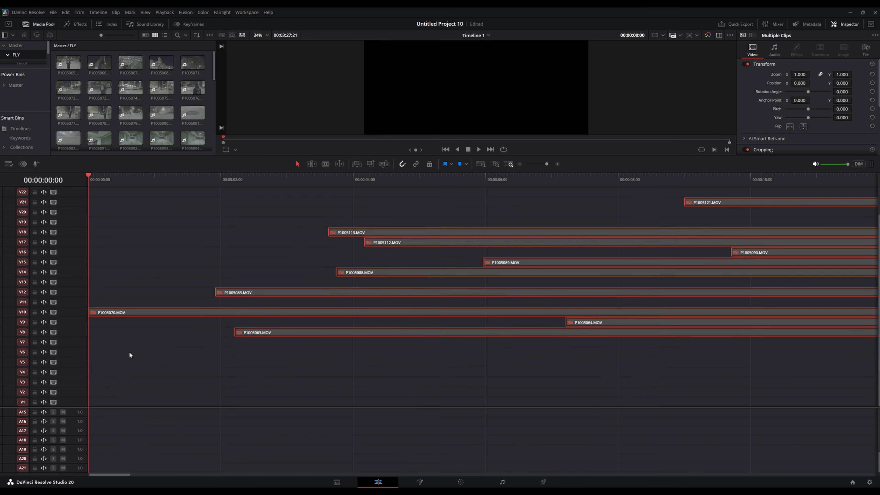
{"action": "scroll", "coordinate": [482, 343], "scroll_direction": "down", "scroll_amount": 5}
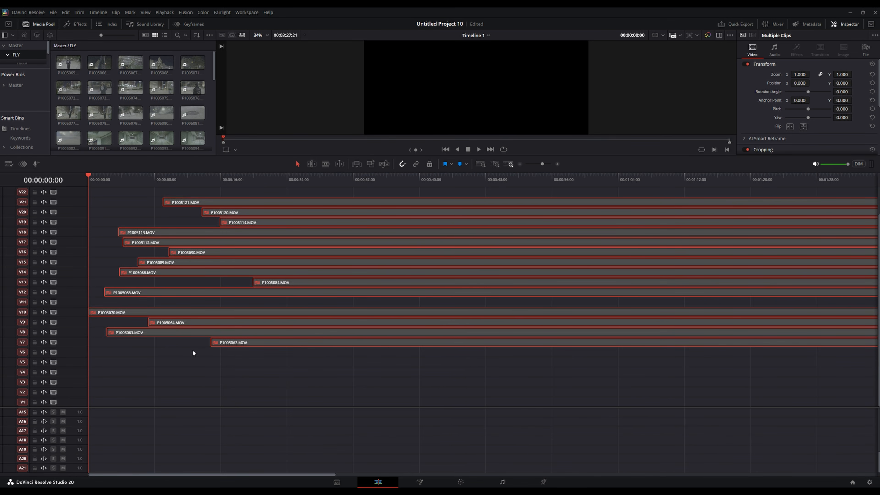
{"action": "left_click_drag", "start_coordinate": [102, 312], "coordinate": [101, 306]}
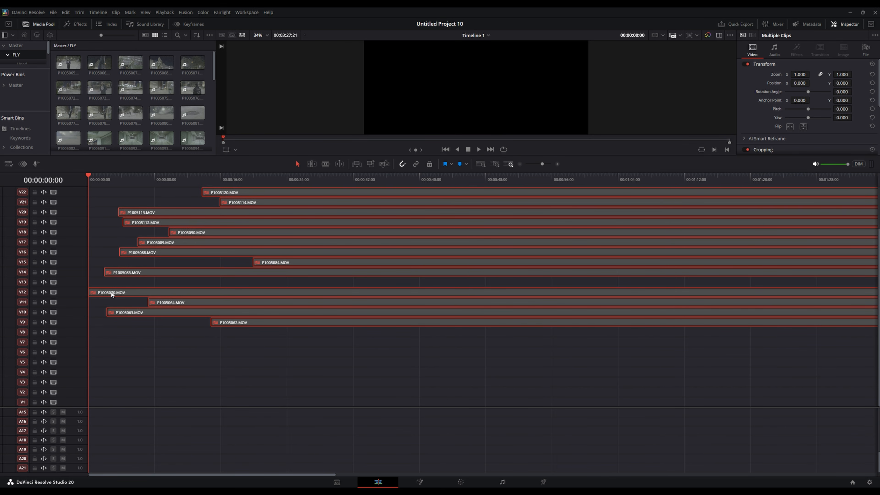
{"action": "left_click_drag", "start_coordinate": [108, 295], "coordinate": [108, 302]}
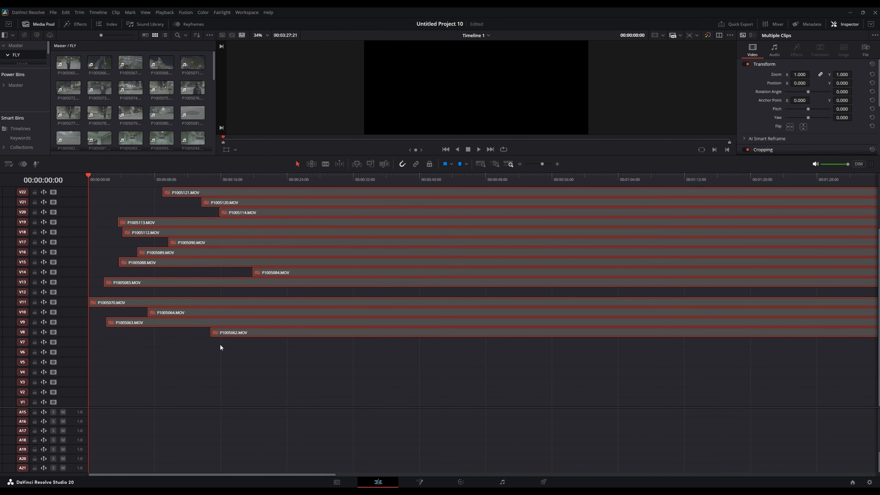
{"action": "left_click", "coordinate": [35, 342]}
- Set the clip color of P1005062.MOV on V8 to Pink
{"action": "scroll", "coordinate": [277, 349], "scroll_direction": "down", "scroll_amount": 4}
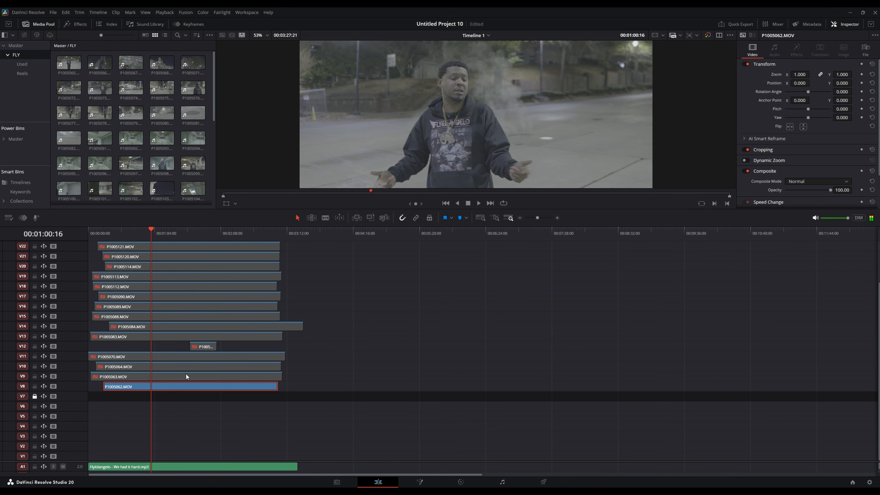
{"action": "right_click", "coordinate": [178, 385]}
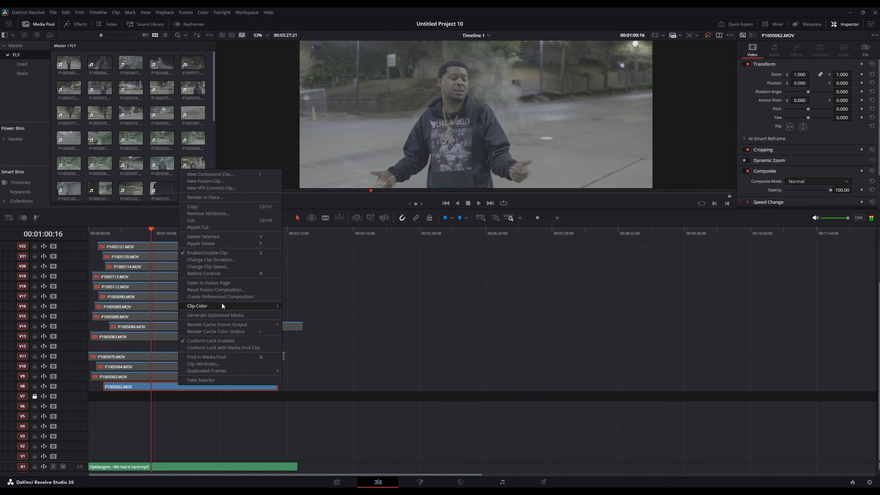
{"action": "mouse_move", "coordinate": [221, 304]}
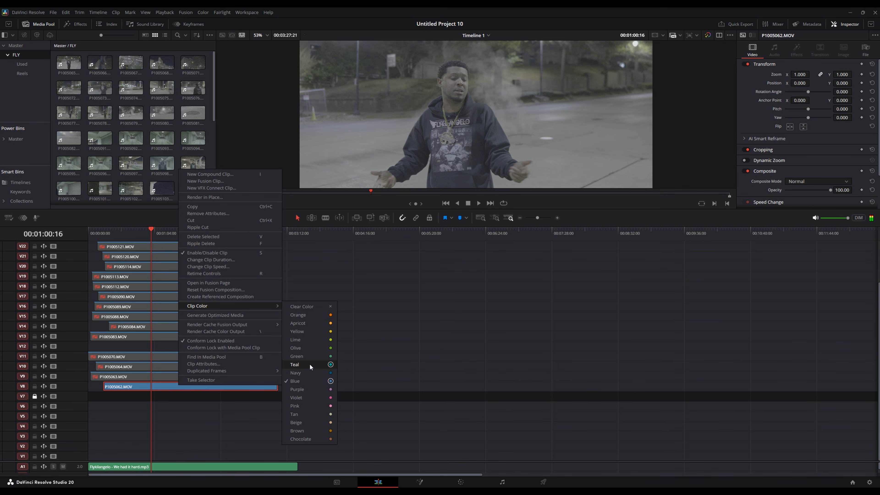
{"action": "left_click", "coordinate": [315, 405]}
- Briefly enable the clips on V9 to V11 to identify their scene, and color the clips on V9 to V12 Pink
{"action": "left_click", "coordinate": [169, 374]}
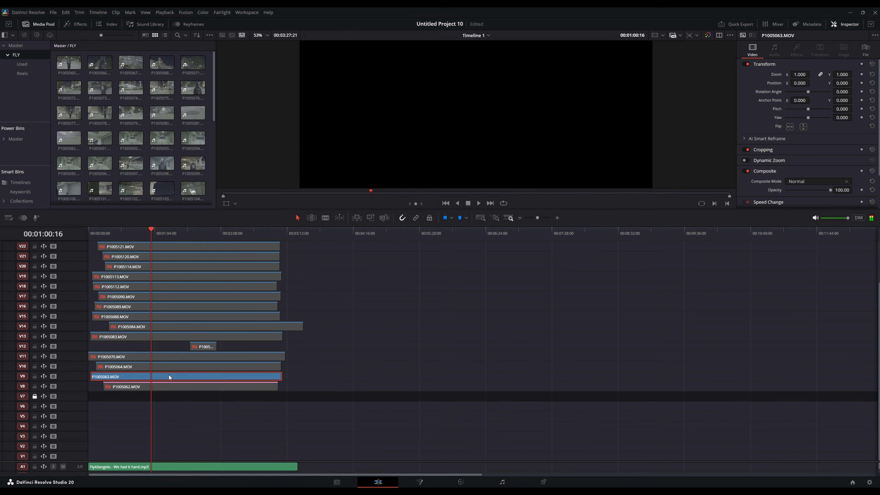
{"action": "left_click", "coordinate": [167, 365]}
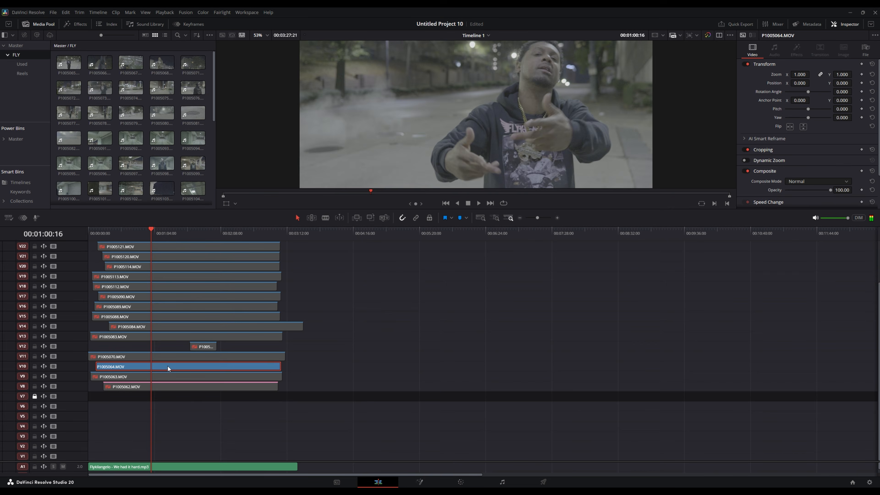
{"action": "left_click", "coordinate": [167, 358]}
{"action": "key", "text": "d"}
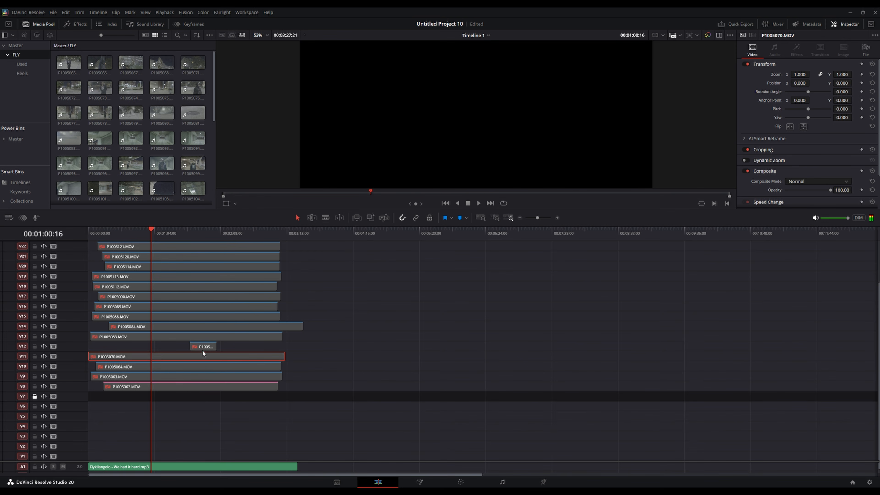
{"action": "left_click_drag", "start_coordinate": [266, 348], "coordinate": [178, 375]}
{"action": "right_click", "coordinate": [178, 374]}
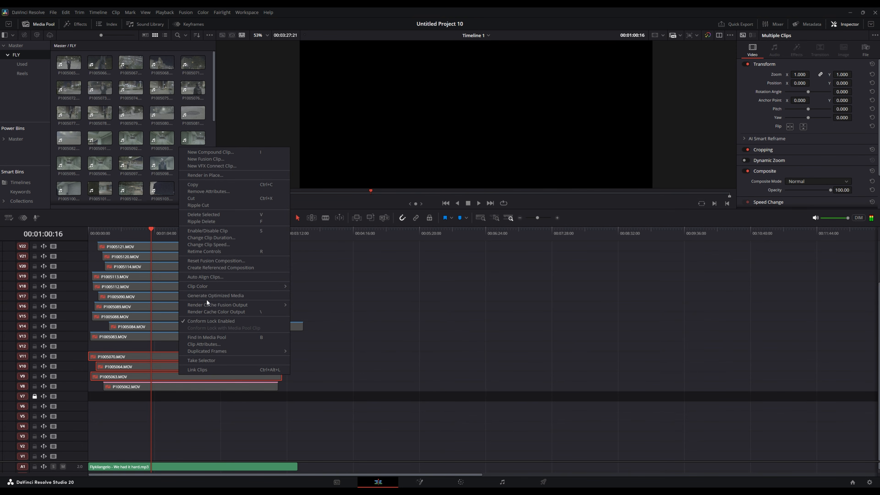
{"action": "mouse_move", "coordinate": [210, 284]}
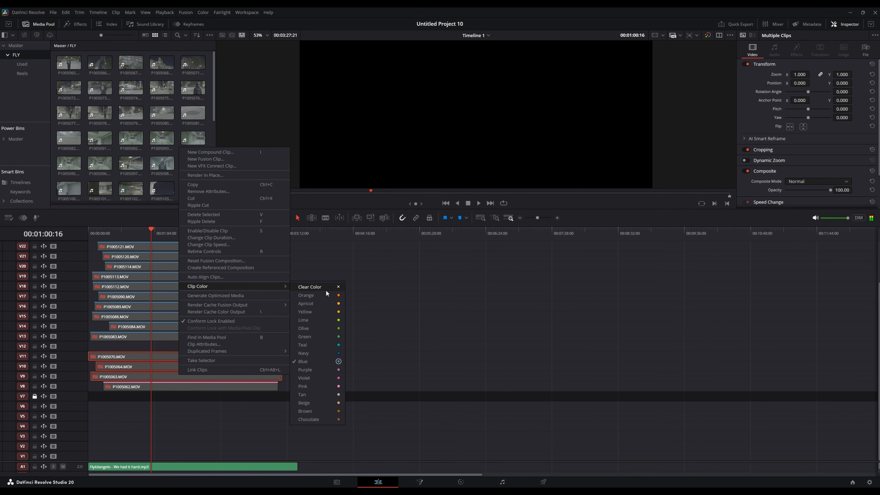
{"action": "left_click", "coordinate": [332, 383]}
{"action": "left_click", "coordinate": [332, 383]}
- Set the clip color of P1005083.MOV on V13 and P1005084.MOV on V14 to Orange
{"action": "left_click", "coordinate": [212, 336]}
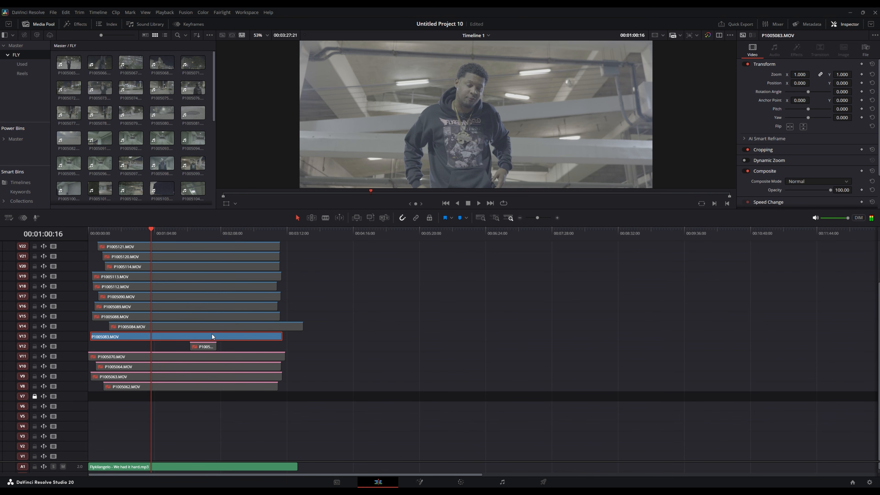
{"action": "right_click", "coordinate": [211, 334]}
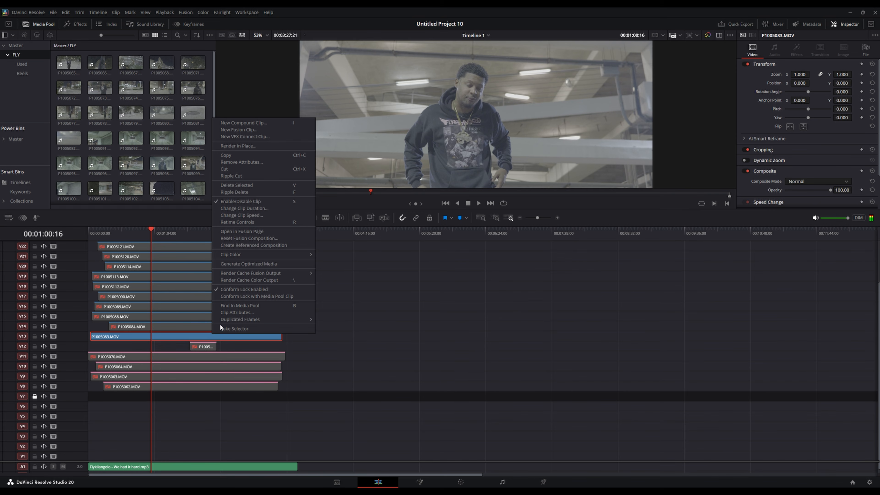
{"action": "mouse_move", "coordinate": [243, 255]}
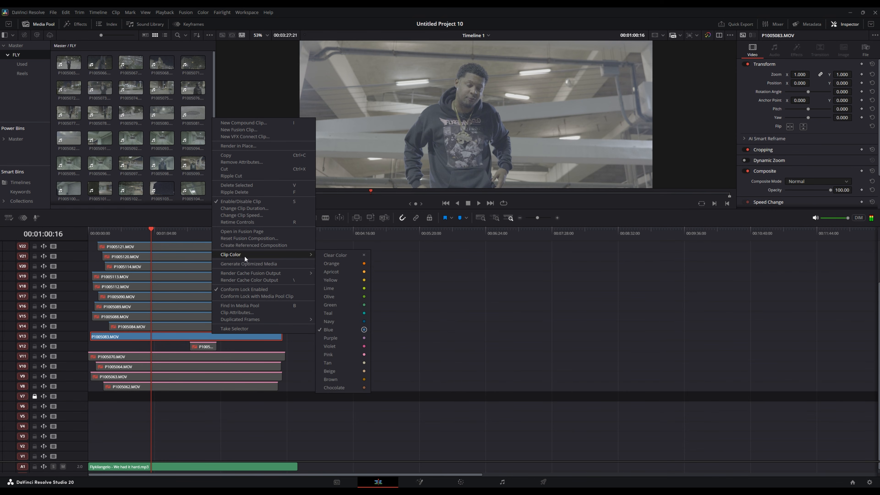
{"action": "left_click", "coordinate": [348, 264]}
{"action": "left_click", "coordinate": [224, 328]}
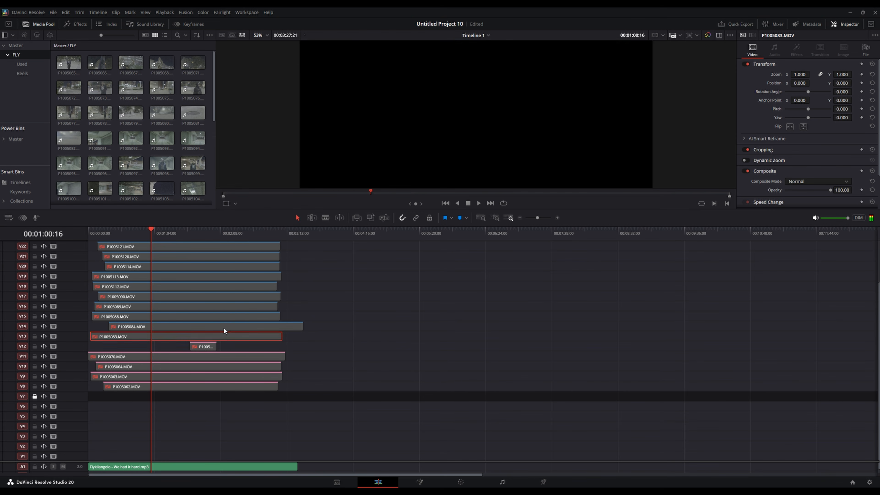
{"action": "right_click", "coordinate": [223, 327]}
{"action": "mouse_move", "coordinate": [266, 249]}
{"action": "left_click", "coordinate": [349, 258]}
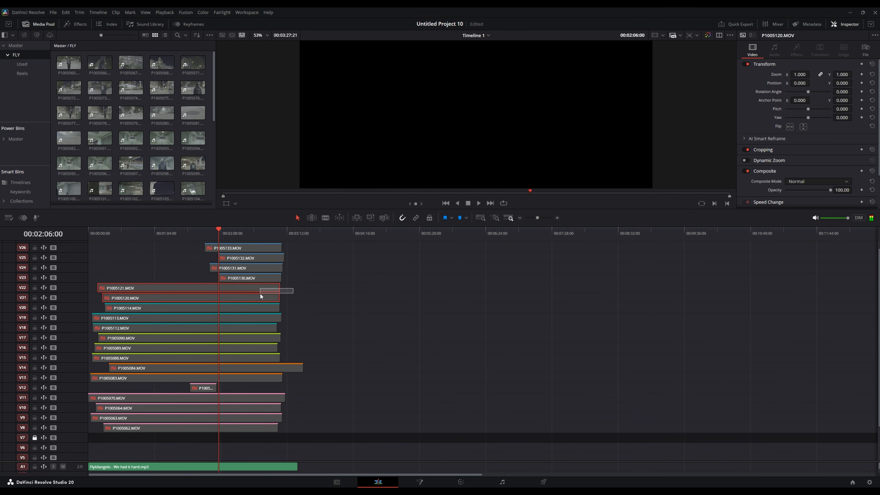
- Give P1005120.MOV on V21 and P1005121.MOV on V22 their own shared scene color
{"action": "right_click", "coordinate": [259, 293]}
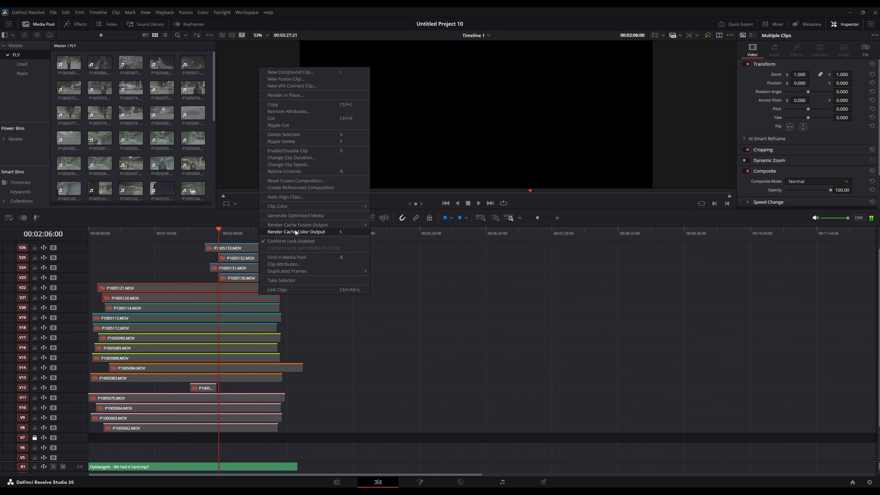
{"action": "mouse_move", "coordinate": [294, 206]}
{"action": "left_click", "coordinate": [400, 322]}
{"action": "left_click", "coordinate": [347, 303]}
- Create a new empty timeline with the default settings for the B-roll
{"action": "key", "text": "ctrl+minus"}
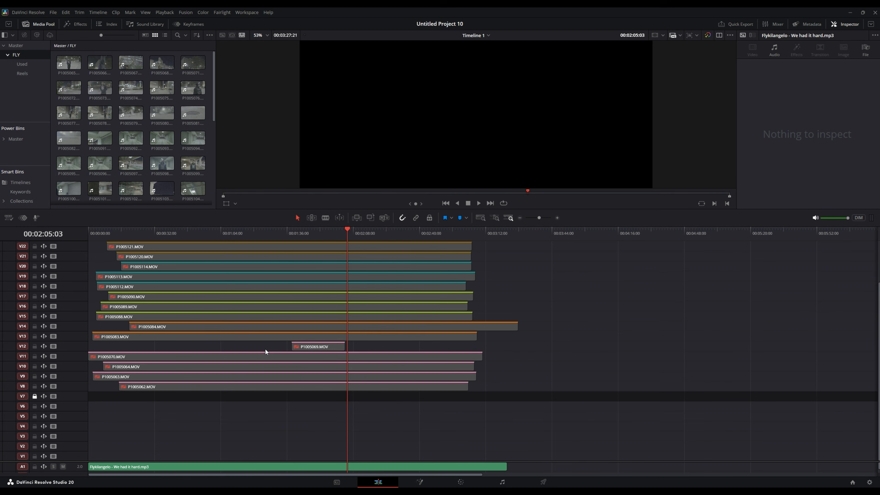
{"action": "key", "text": "ctrl+n"}
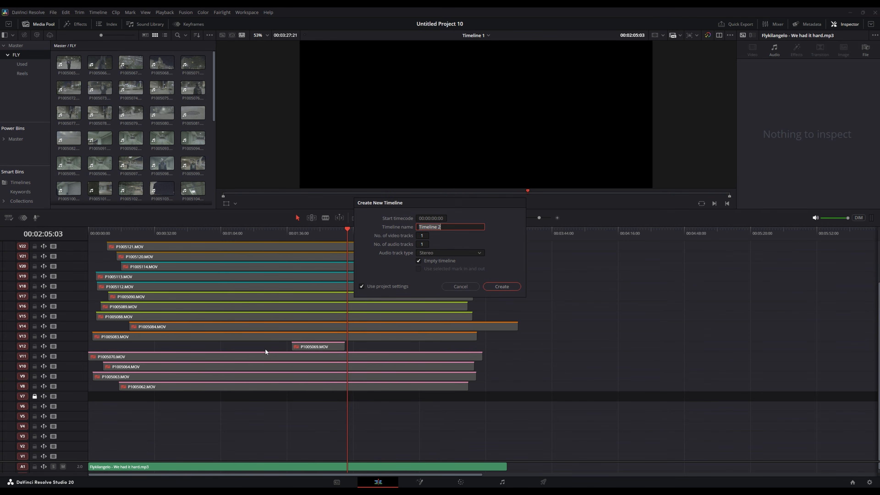
{"action": "key", "text": "Return"}
- Select all the remaining B-roll clips through P1005144 in the FLY bin and place them at the start of the new timeline
{"action": "scroll", "coordinate": [137, 173], "scroll_direction": "up", "scroll_amount": 8}
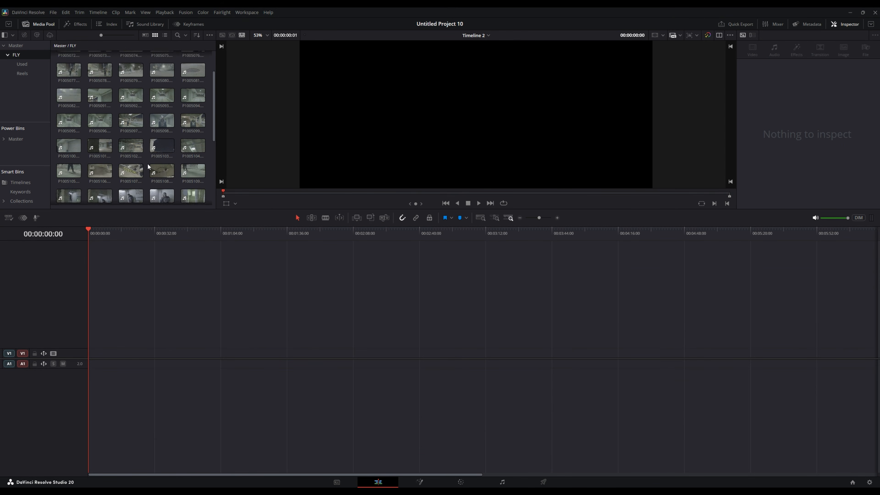
{"action": "left_click_drag", "start_coordinate": [54, 66], "coordinate": [205, 140]}
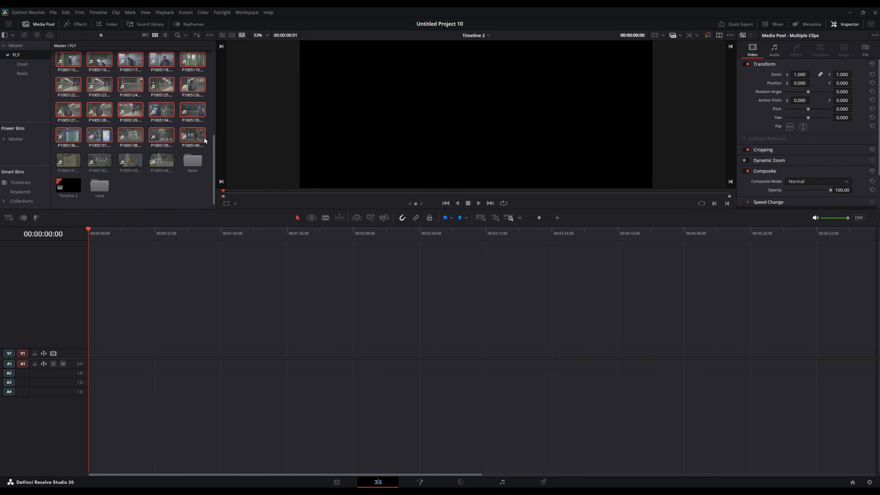
{"action": "left_click", "coordinate": [69, 161], "text": "ctrl"}
{"action": "left_click", "coordinate": [94, 161], "text": "ctrl"}
{"action": "left_click", "coordinate": [125, 160], "text": "ctrl"}
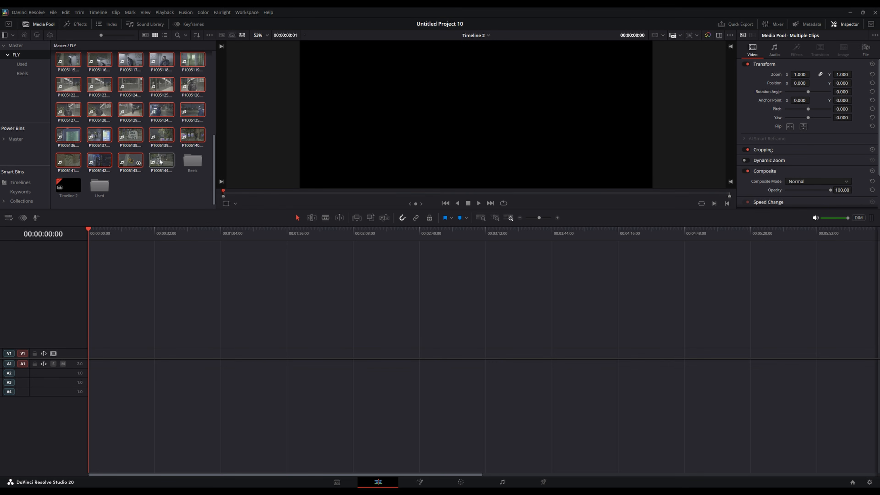
{"action": "left_click", "coordinate": [160, 161], "text": "ctrl"}
{"action": "left_click_drag", "start_coordinate": [159, 161], "coordinate": [95, 365]}
- Delete the audio of all the B-roll clips on tracks A1 to A4, keeping only the video
{"action": "scroll", "coordinate": [321, 325], "scroll_direction": "down", "scroll_amount": 5}
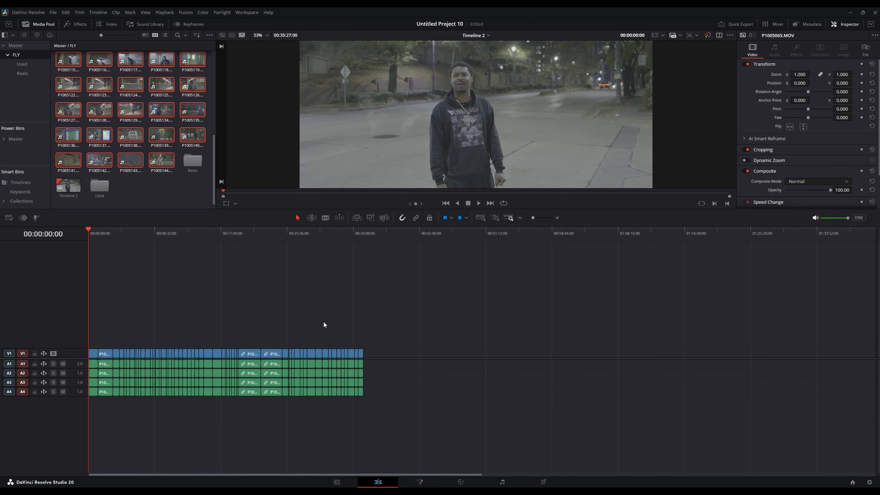
{"action": "left_click_drag", "start_coordinate": [375, 366], "coordinate": [93, 401]}
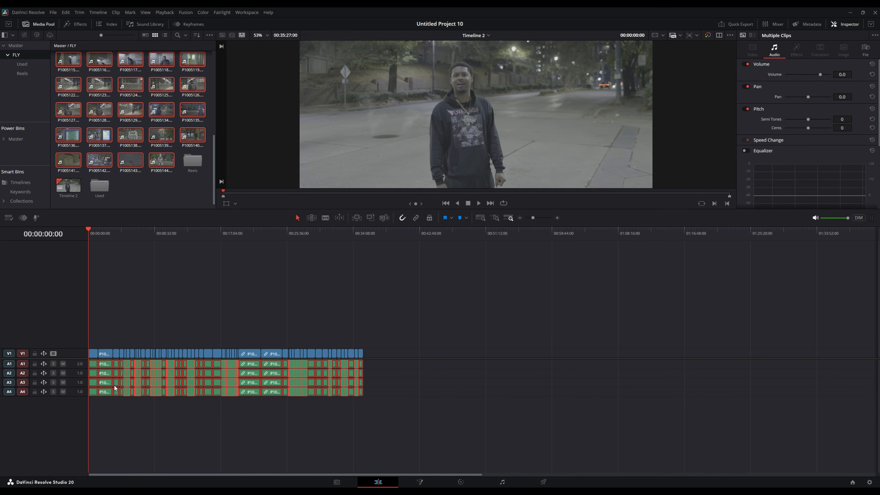
{"action": "key", "text": "Delete"}
- Rename Timeline 2 as Broll and Timeline 1 in the Master bin as Assem
{"action": "left_click", "coordinate": [69, 194]}
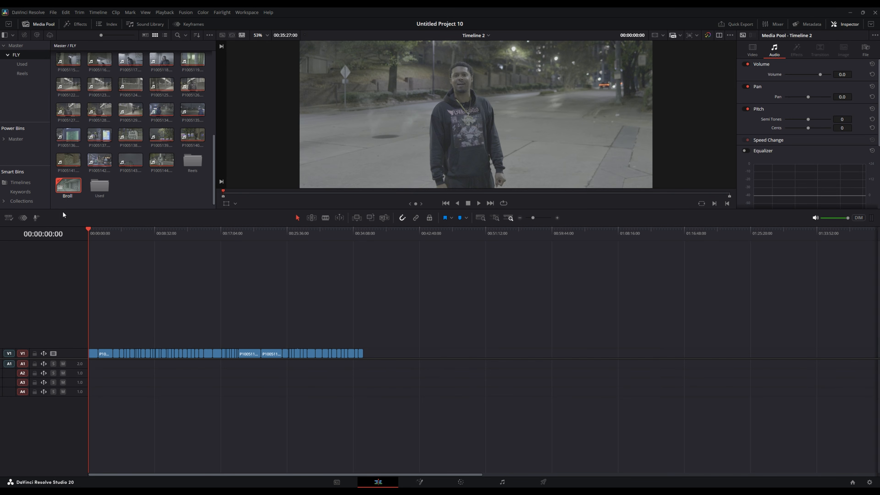
{"action": "left_click", "coordinate": [21, 58]}
{"action": "left_click", "coordinate": [23, 45]}
{"action": "left_click", "coordinate": [130, 75]}
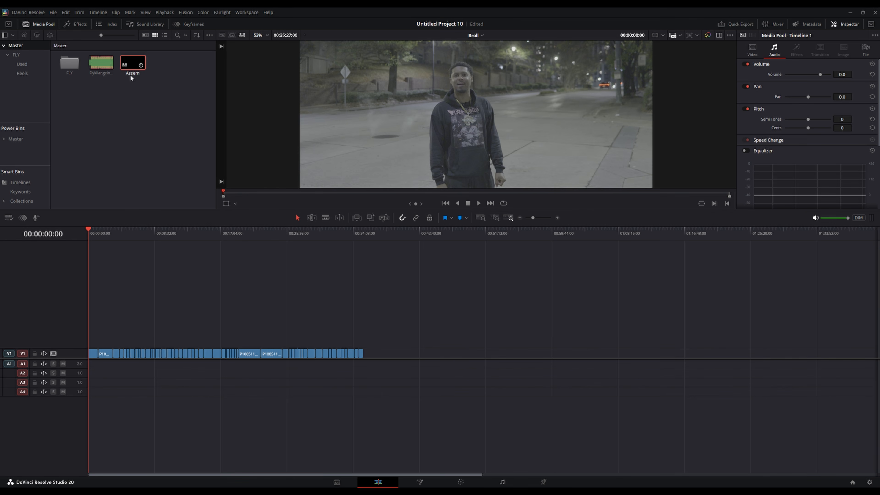
- Move the contents of the FLY bin, apart from the Reels and Used bins, into the Used bin
{"action": "double_click", "coordinate": [69, 63]}
{"action": "key", "text": "ctrl+a"}
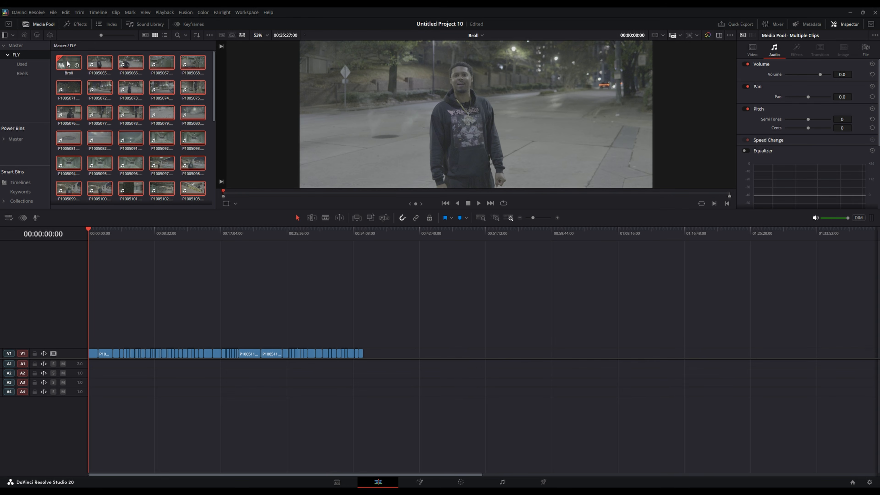
{"action": "scroll", "coordinate": [137, 85], "scroll_direction": "down", "scroll_amount": 5}
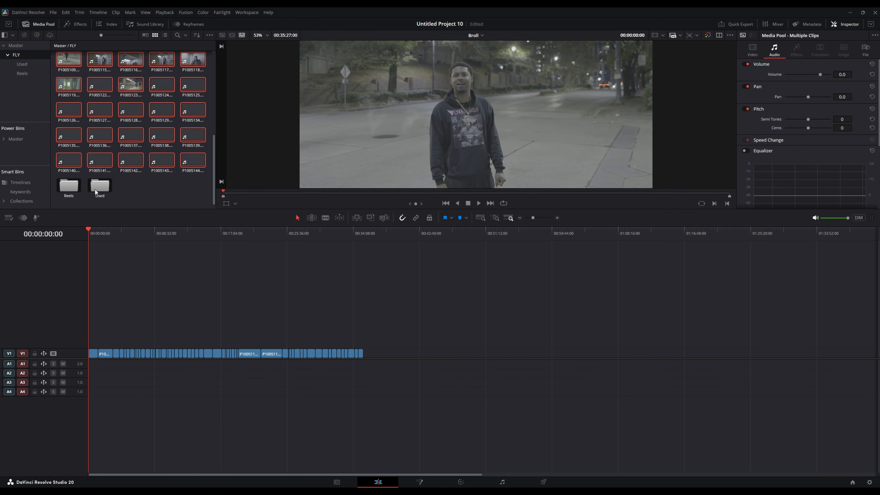
{"action": "left_click_drag", "start_coordinate": [69, 115], "coordinate": [24, 64]}
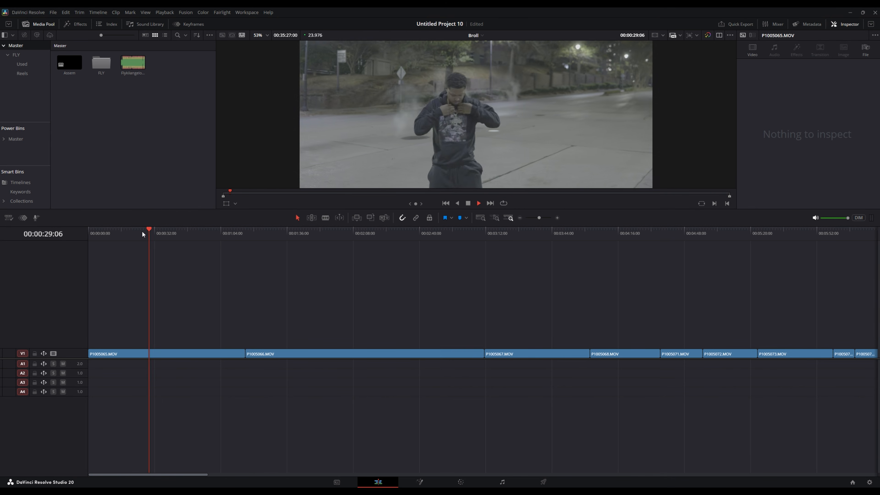
- Trim the start of P1005065.MOV to 00:00:29:04 and close the gap
{"action": "left_click", "coordinate": [145, 233]}
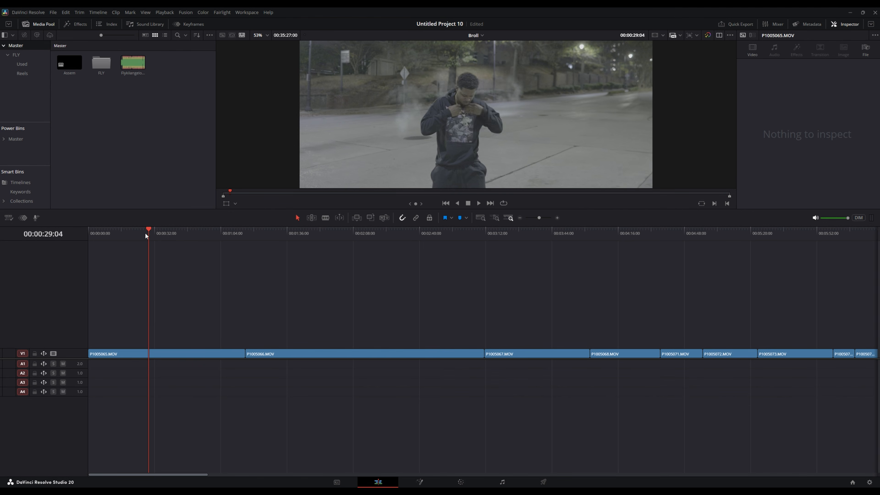
{"action": "left_click", "coordinate": [158, 352]}
{"action": "key", "text": "ctrl+shift+["}
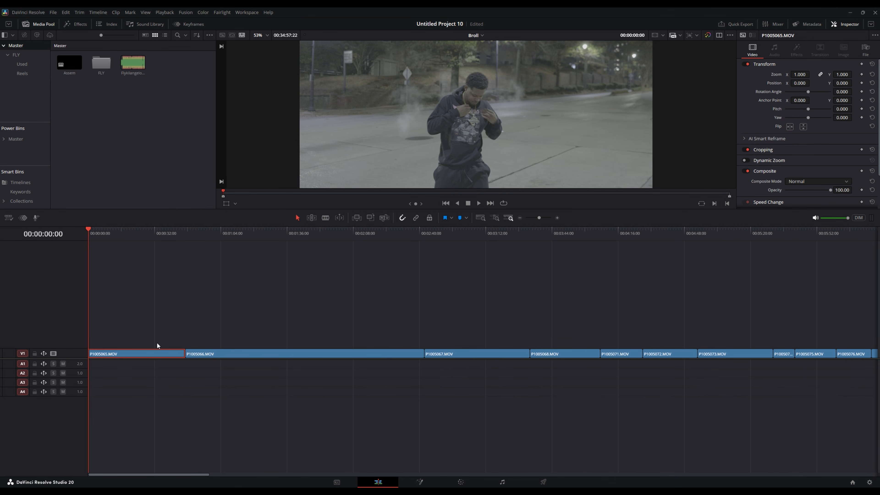
- Play P1005065.MOV from its new start and split it where the first usable moment ends, at about 1 second
{"action": "key", "text": "space"}
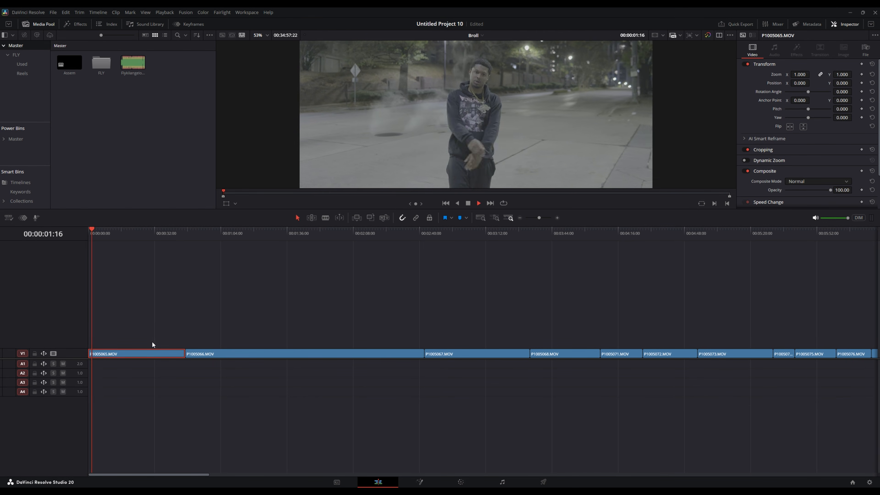
{"action": "left_click", "coordinate": [90, 237]}
{"action": "key", "text": "space"}
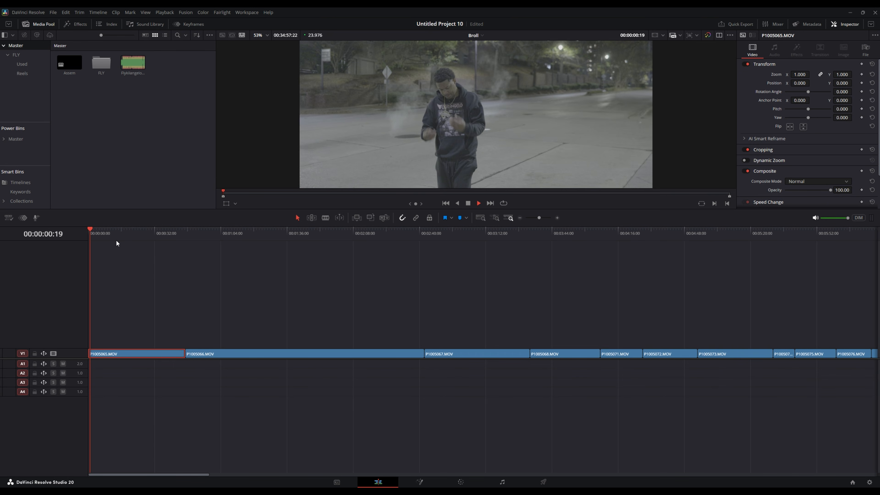
{"action": "key", "text": "space"}
{"action": "key", "text": "ctrl+b"}
- Cut the rest of P1005065.MOV into short usable moments, ripple-trimming away the unwanted footage between them
{"action": "scroll", "coordinate": [187, 335], "scroll_direction": "up", "scroll_amount": 3}
{"action": "key", "text": "space"}
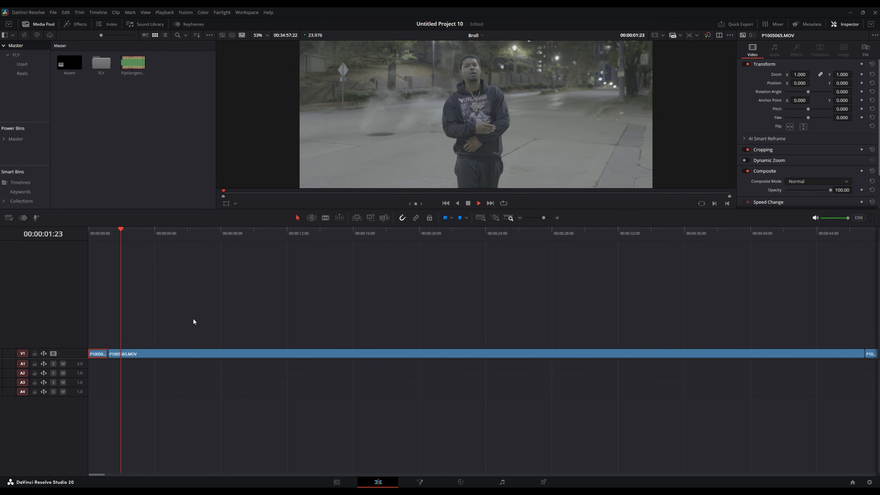
{"action": "scroll", "coordinate": [215, 327], "scroll_direction": "up", "scroll_amount": 1}
{"action": "left_click", "coordinate": [153, 232]}
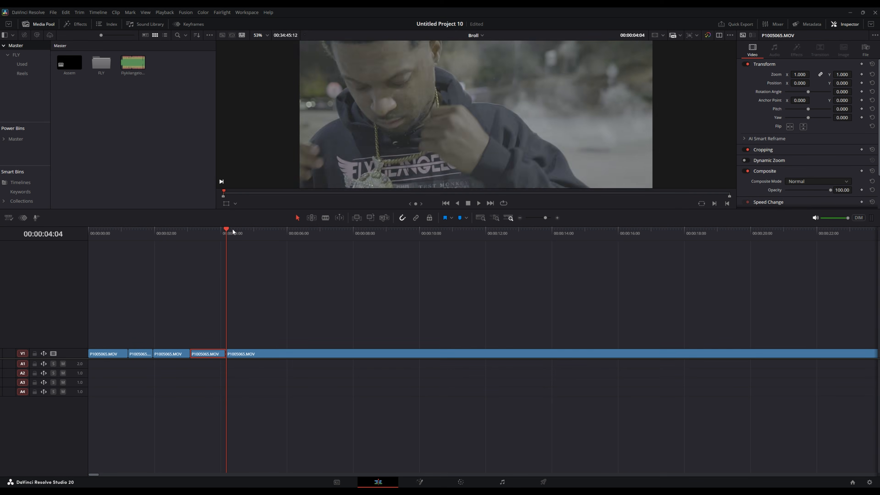
{"action": "key", "text": "Up"}
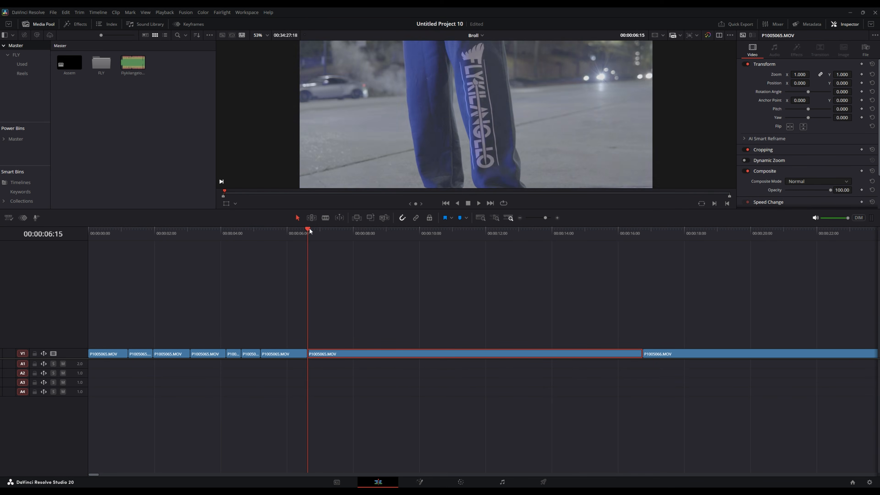
{"action": "left_click", "coordinate": [366, 232]}
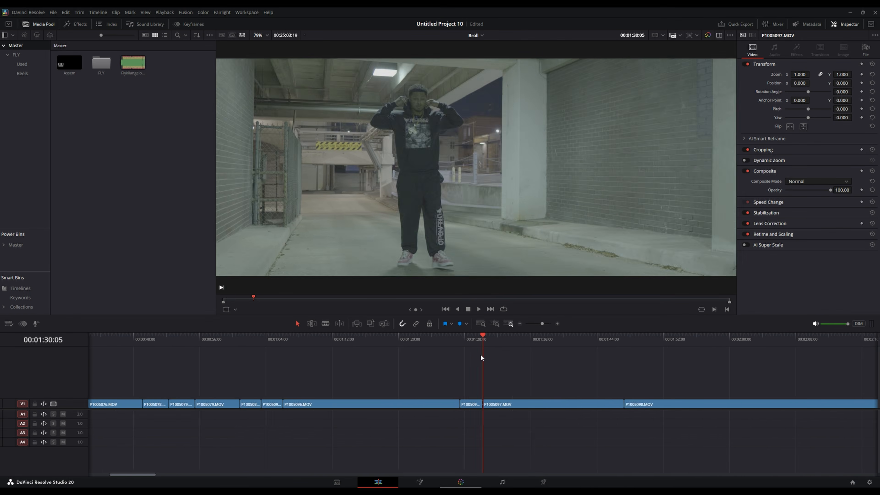
- Scrub through P1005097.MOV and ripple-trim its unwanted opening up to the playhead
{"action": "key", "text": "ctrl+equal"}
{"action": "left_click_drag", "start_coordinate": [483, 341], "coordinate": [605, 346]}
{"action": "key", "text": "ctrl+shift+bracketleft"}
{"action": "left_click", "coordinate": [560, 405]}
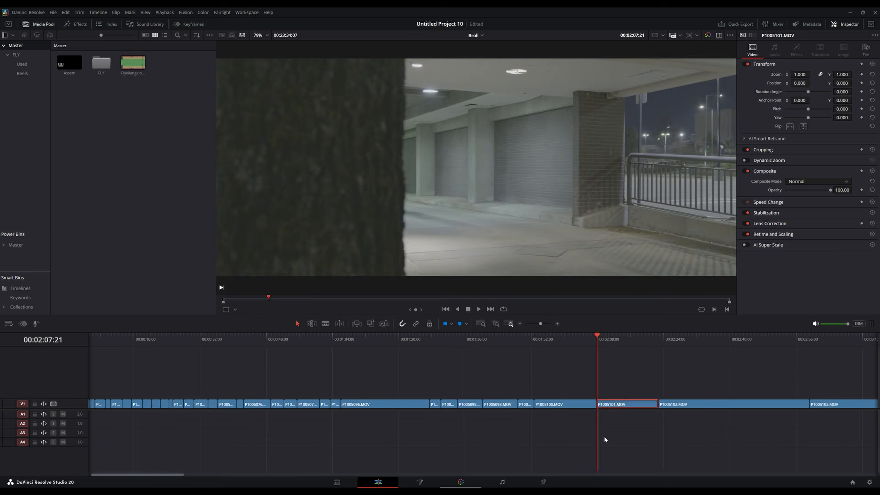
- Review the following B-roll full screen and ripple-trim the unwanted footage after the usable moment
{"action": "key", "text": "ctrl+f"}
{"action": "key", "text": "ctrl+f"}
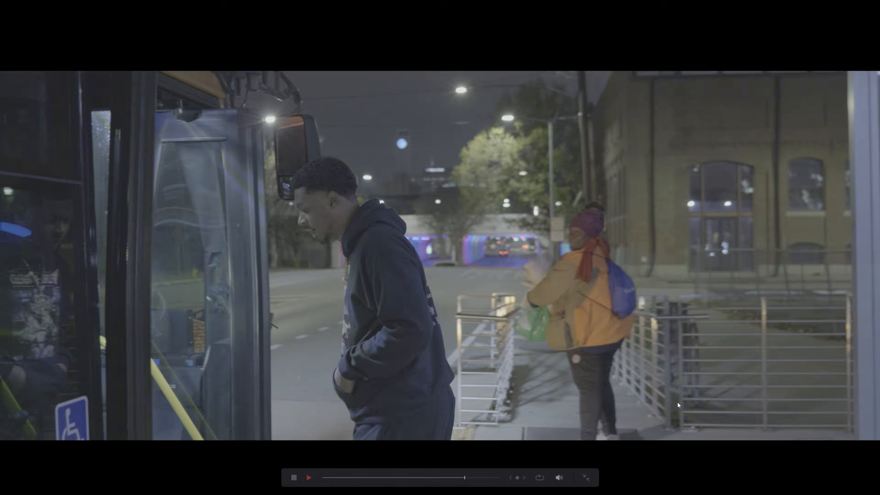
{"action": "key", "text": "Escape"}
{"action": "key", "text": "ctrl+shift+bracketright"}
{"action": "left_click_drag", "start_coordinate": [645, 342], "coordinate": [675, 343]}
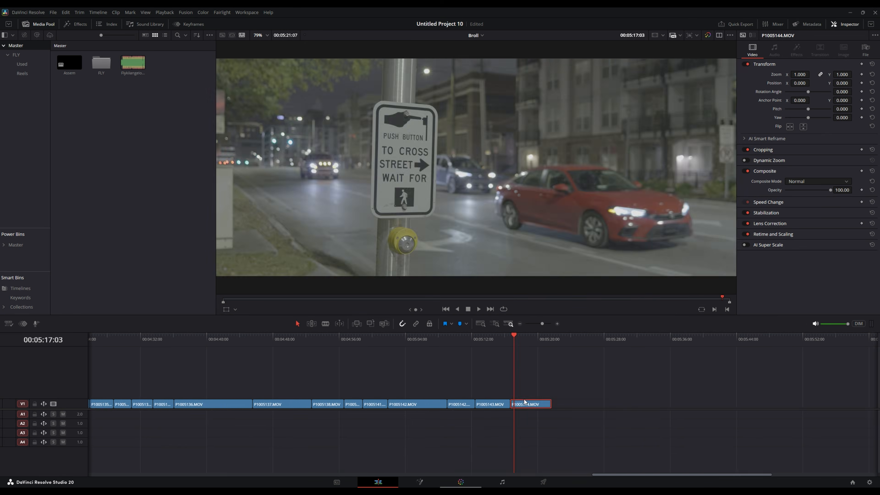
- Play the last clip, P1005144.MOV, full screen and end it at 00:05:19:16
{"action": "key", "text": "ctrl+f"}
{"action": "key", "text": "space"}
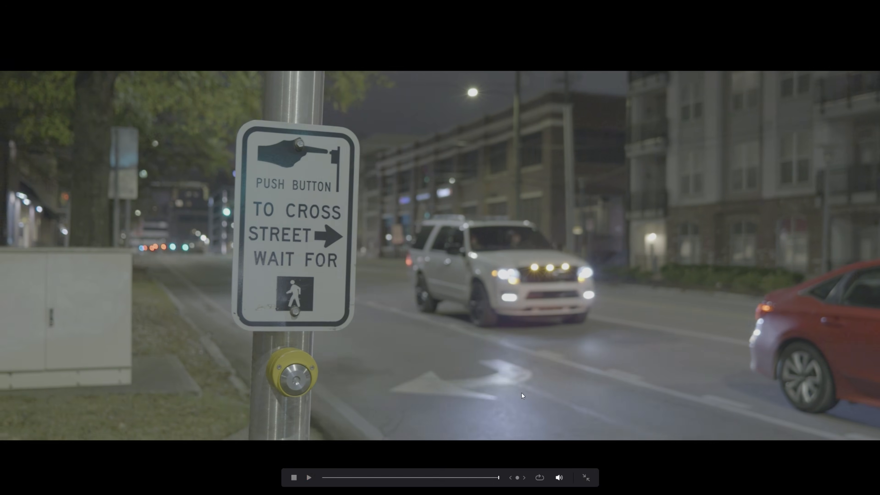
{"action": "key", "text": "ctrl+f"}
- Set the clip color of all B-roll clips from the start of Broll through 00:01:02:19 to Pink
{"action": "scroll", "coordinate": [528, 383], "scroll_direction": "down", "scroll_amount": 5}
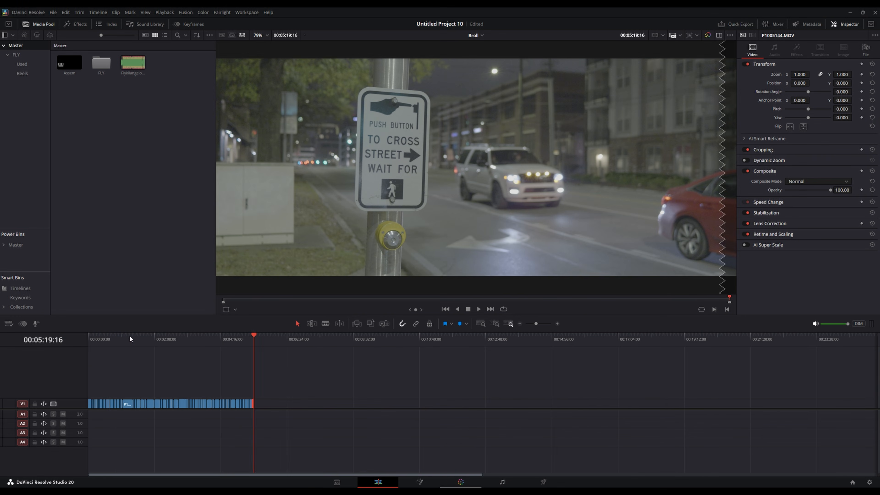
{"action": "key", "text": "Home"}
{"action": "scroll", "coordinate": [275, 344], "scroll_direction": "up", "scroll_amount": 4}
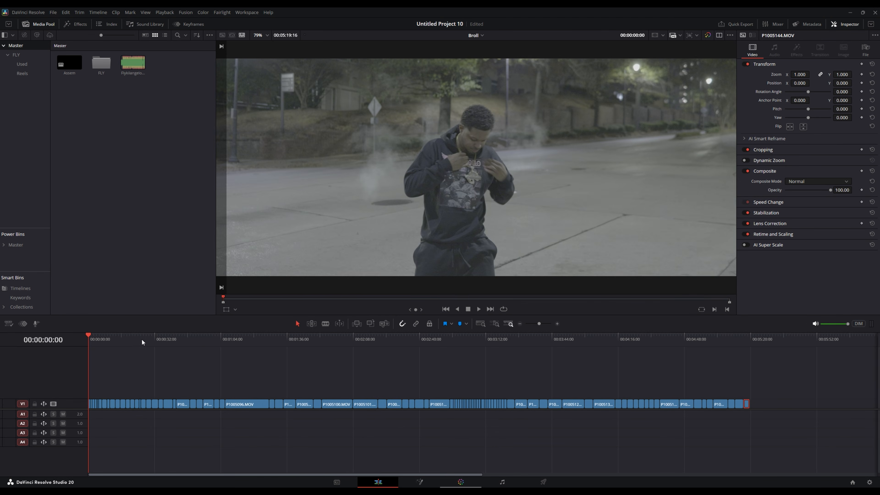
{"action": "scroll", "coordinate": [142, 342], "scroll_direction": "up", "scroll_amount": 3}
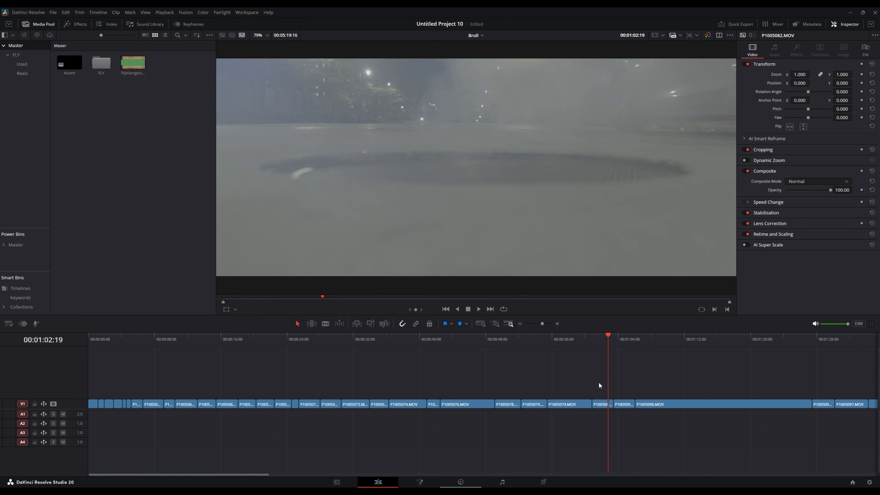
{"action": "left_click_drag", "start_coordinate": [599, 383], "coordinate": [83, 420]}
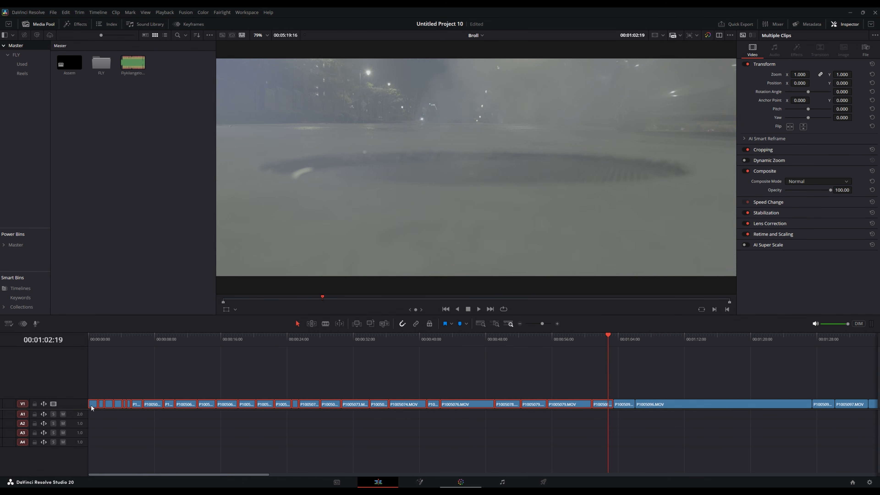
{"action": "right_click", "coordinate": [92, 406]}
{"action": "mouse_move", "coordinate": [128, 316]}
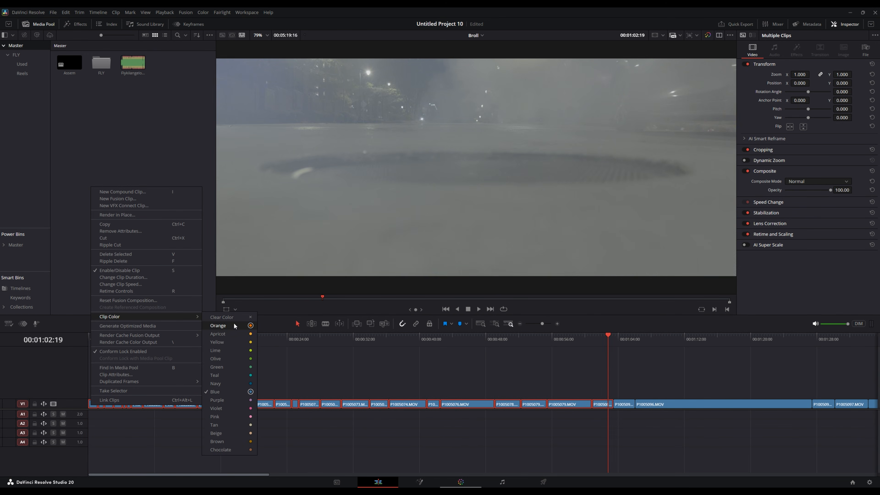
{"action": "left_click", "coordinate": [233, 417]}
{"action": "left_click", "coordinate": [576, 380]}
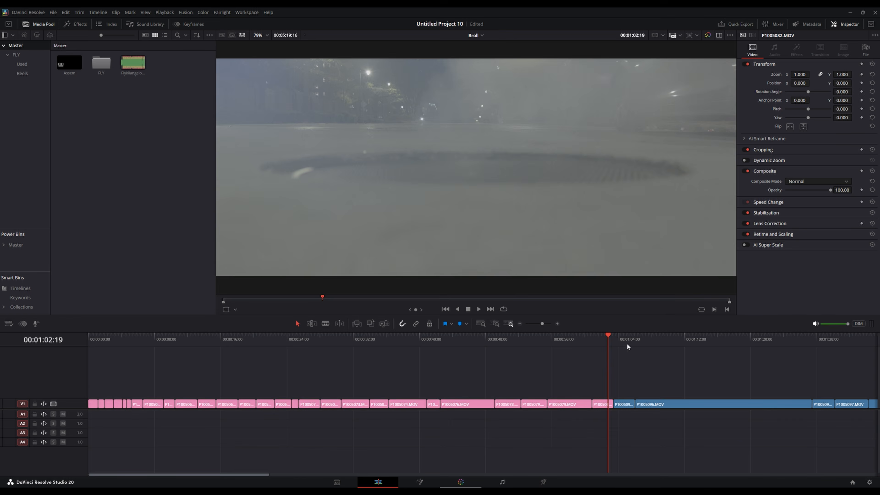
- Find the end of the next location's footage at 00:02:53:14 and color the clips between the pink group and that point Lime
{"action": "left_click", "coordinate": [629, 343]}
{"action": "key", "text": "shift+z"}
{"action": "left_click_drag", "start_coordinate": [389, 339], "coordinate": [457, 354]}
{"action": "key", "text": "ctrl+equal"}
{"action": "key", "text": "ctrl+equal"}
{"action": "left_click", "coordinate": [454, 340]}
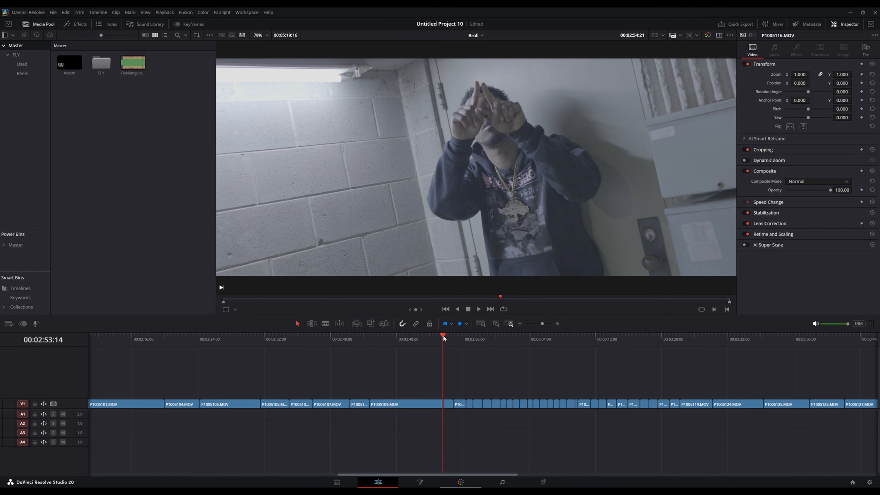
{"action": "left_click", "coordinate": [442, 336]}
{"action": "key", "text": "shift+z"}
{"action": "left_click_drag", "start_coordinate": [439, 391], "coordinate": [222, 418]}
{"action": "right_click", "coordinate": [233, 404]}
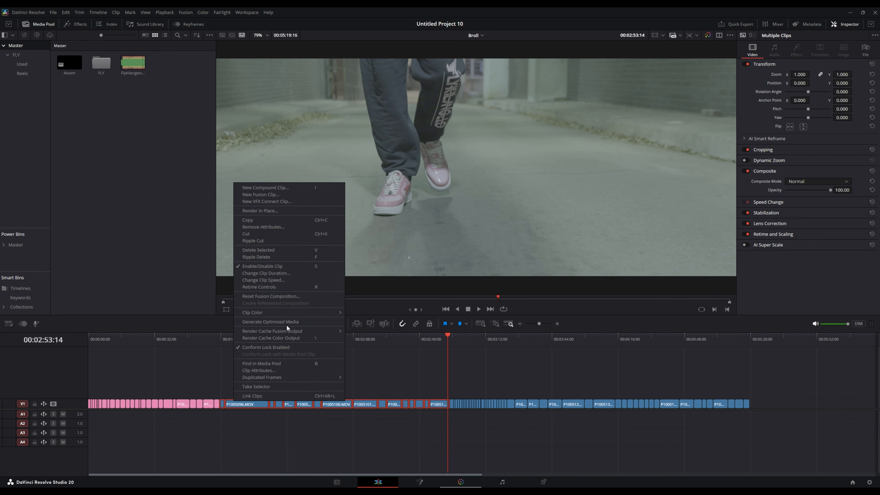
{"action": "mouse_move", "coordinate": [293, 312]}
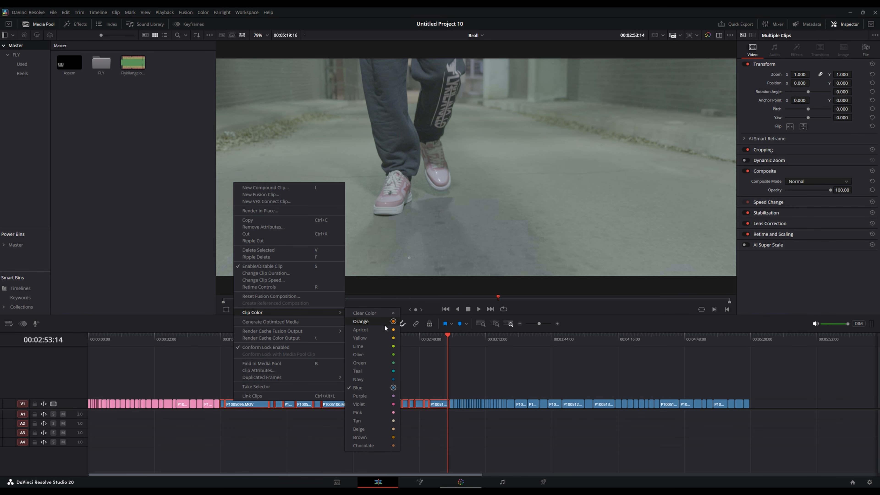
{"action": "left_click", "coordinate": [384, 348]}
{"action": "left_click", "coordinate": [436, 373]}
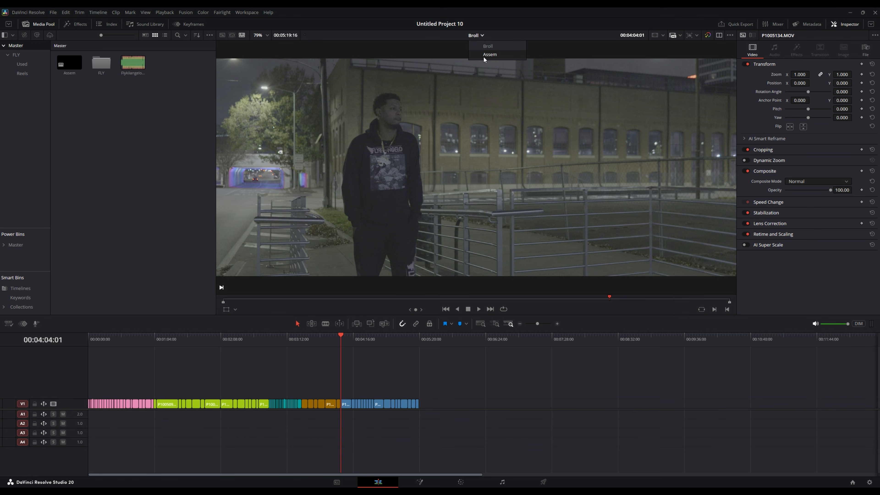
- Switch to the Assem timeline, turn on stacked timelines and load Broll in a second timeline below it
{"action": "left_click", "coordinate": [485, 55]}
{"action": "scroll", "coordinate": [466, 363], "scroll_direction": "down", "scroll_amount": 5}
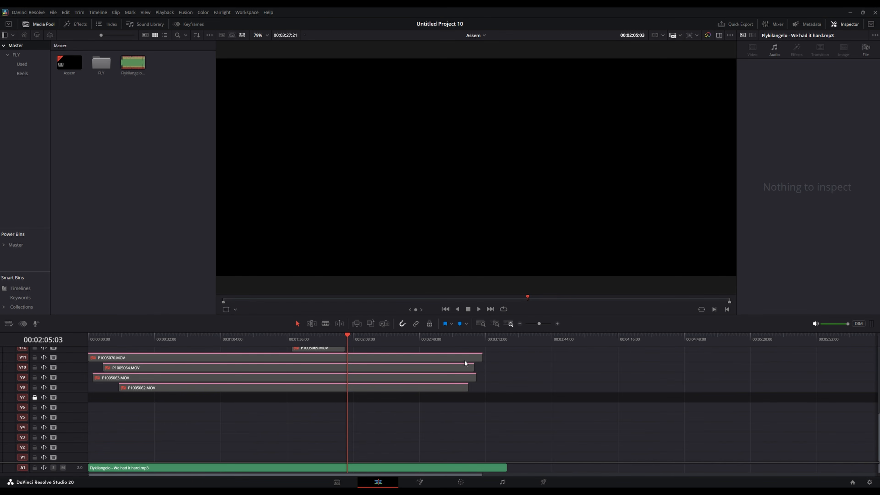
{"action": "left_click", "coordinate": [8, 323]}
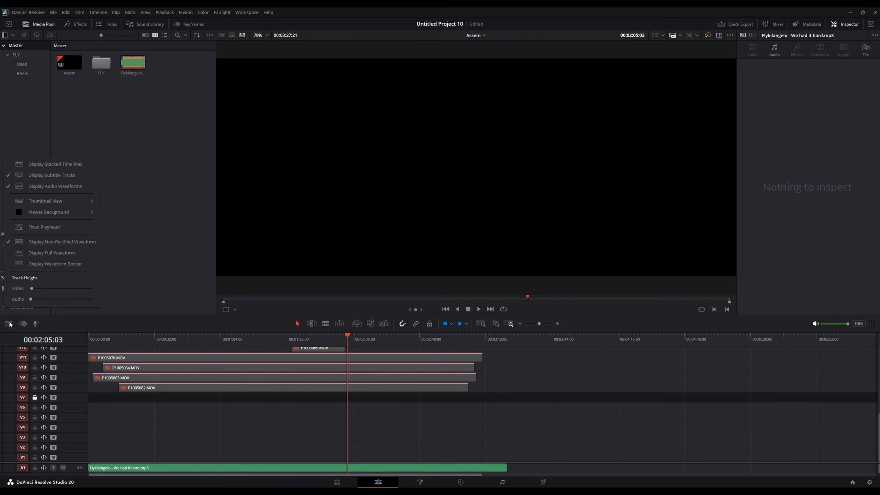
{"action": "left_click", "coordinate": [21, 164]}
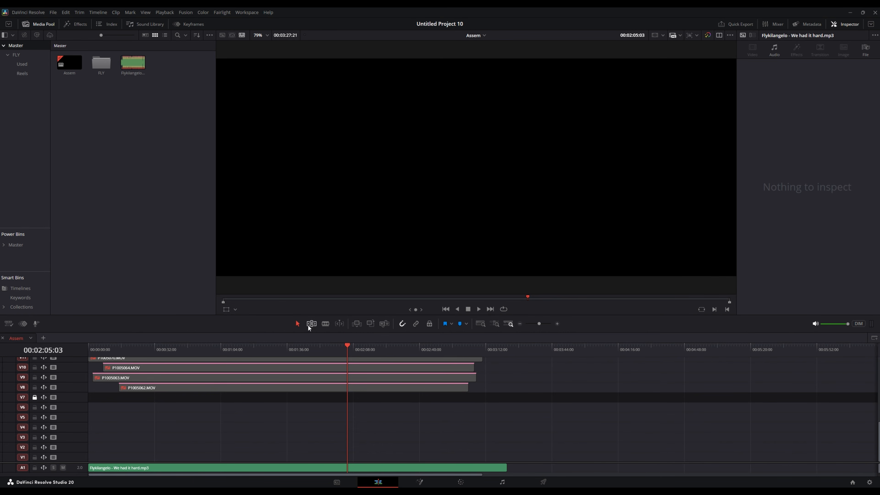
{"action": "left_click", "coordinate": [875, 339]}
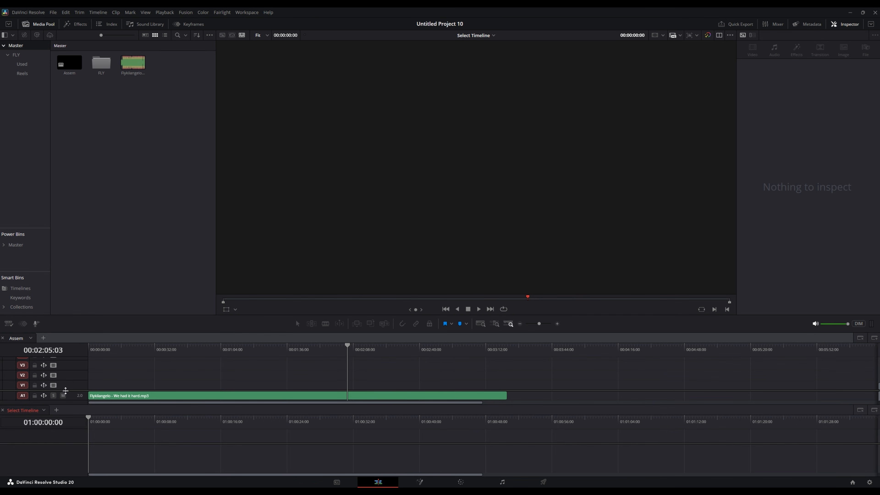
{"action": "left_click", "coordinate": [55, 424]}
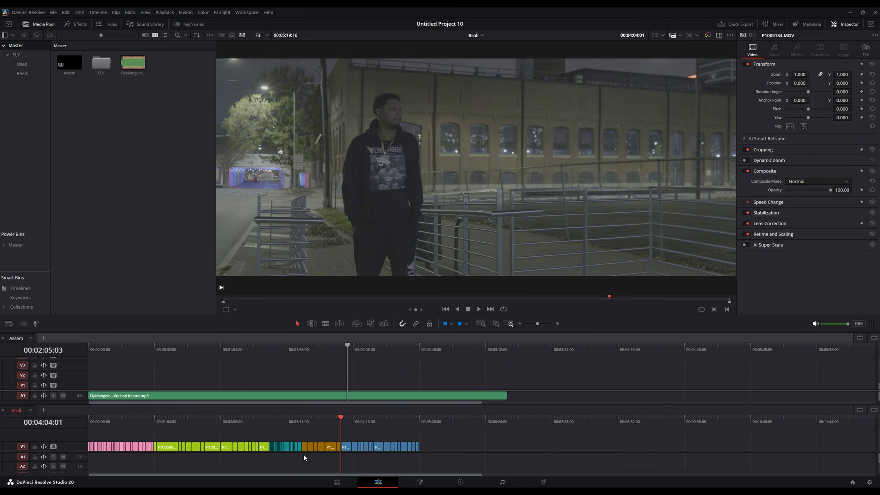
- Give Assem more height than Broll and lower the audio dividers so both stacked timelines show mainly their video tracks
{"action": "left_click_drag", "start_coordinate": [305, 450], "coordinate": [309, 482]}
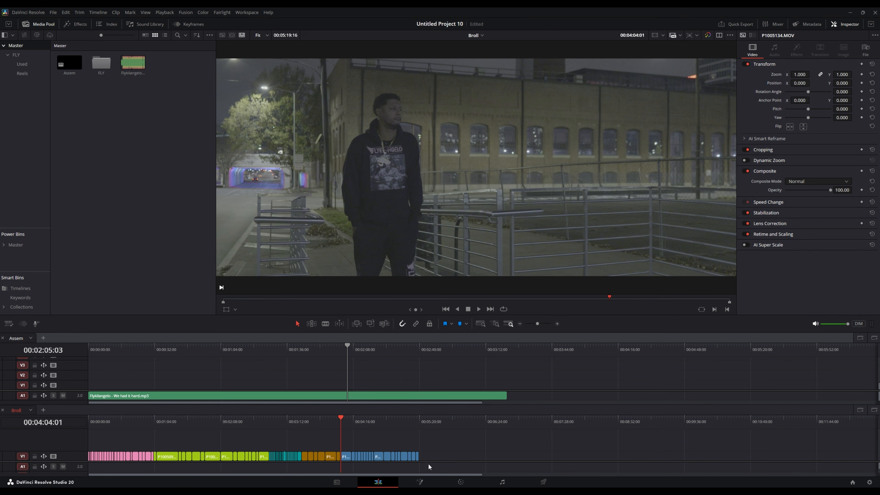
{"action": "left_click_drag", "start_coordinate": [452, 403], "coordinate": [455, 428]}
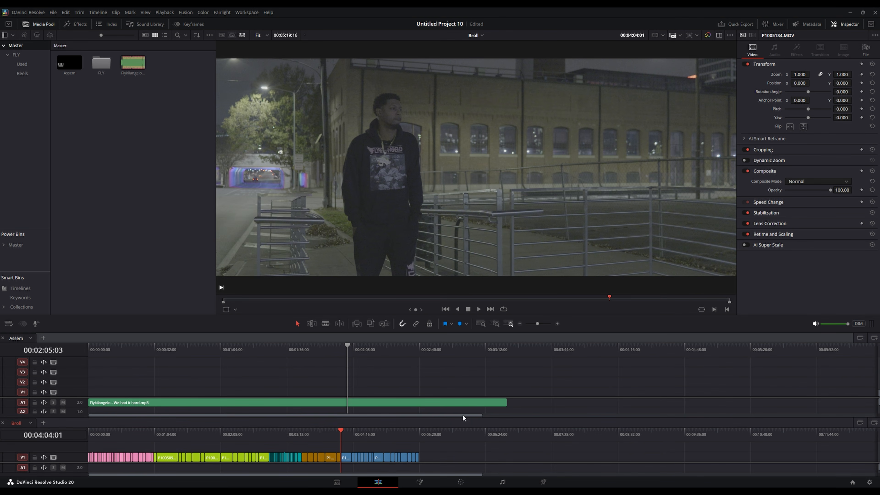
{"action": "left_click", "coordinate": [489, 397]}
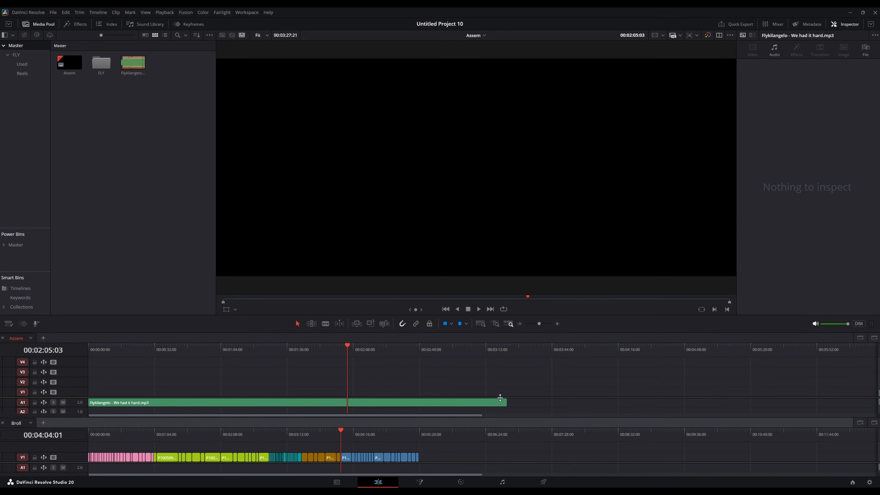
{"action": "left_click_drag", "start_coordinate": [500, 396], "coordinate": [500, 412]}
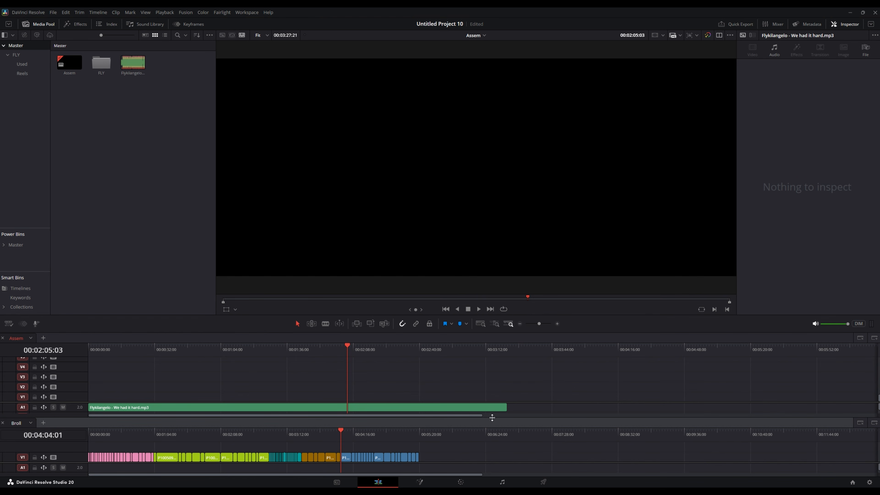
- Return the playheads of Broll and Assem to the start and enlarge the whole timeline area upward
{"action": "left_click", "coordinate": [488, 462]}
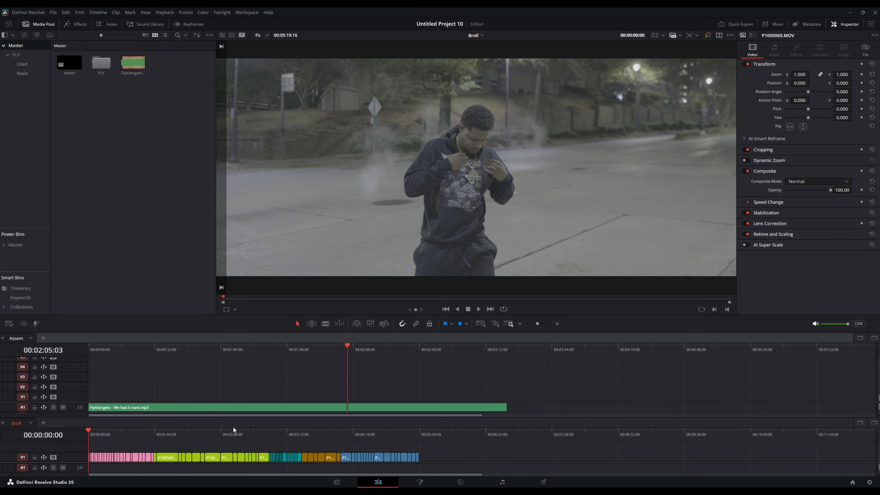
{"action": "left_click_drag", "start_coordinate": [131, 350], "coordinate": [75, 356]}
{"action": "scroll", "coordinate": [328, 362], "scroll_direction": "up", "scroll_amount": 4}
{"action": "scroll", "coordinate": [328, 363], "scroll_direction": "down", "scroll_amount": 4}
{"action": "left_click_drag", "start_coordinate": [363, 314], "coordinate": [365, 248]}
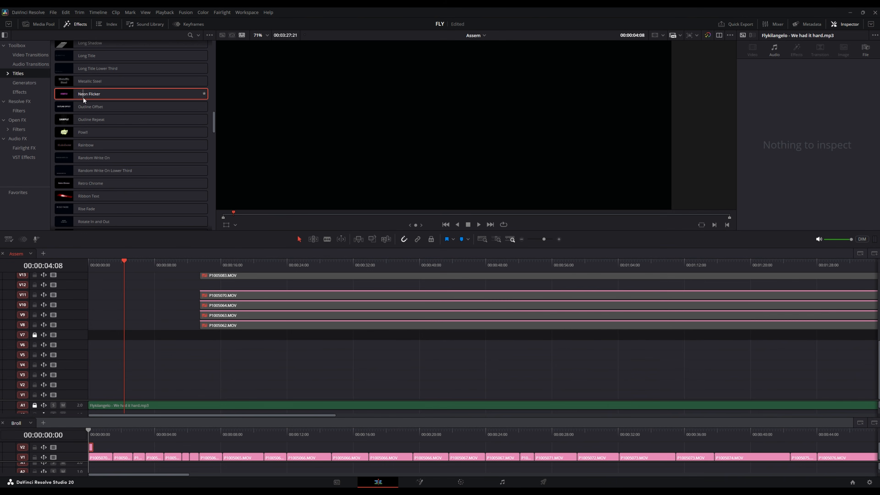
- Place a Neon Flicker title on V8 at the start of Assem and set its text to FLYKILANGELO
{"action": "left_click_drag", "start_coordinate": [86, 94], "coordinate": [110, 329]}
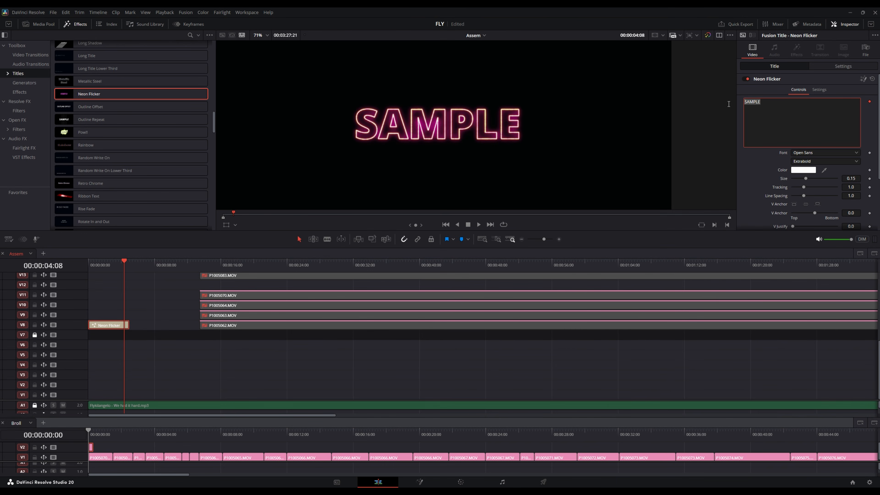
{"action": "type", "text": "FLYKI"}
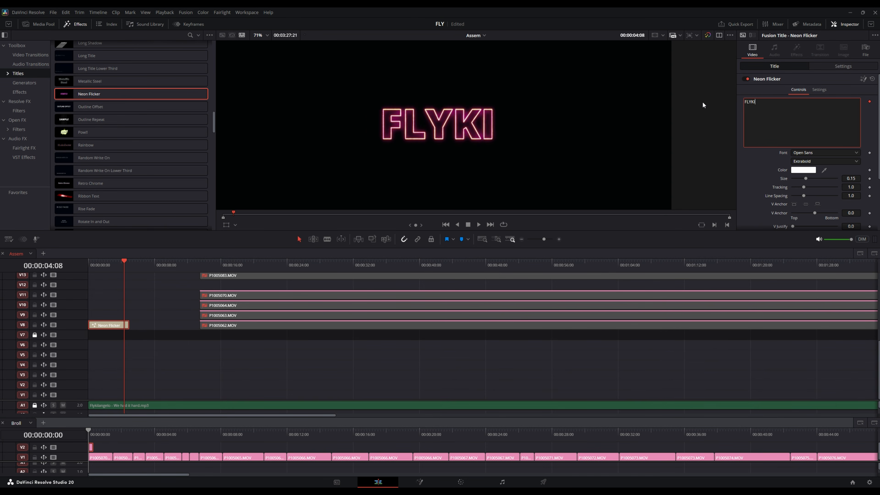
{"action": "type", "text": "LANGELO"}
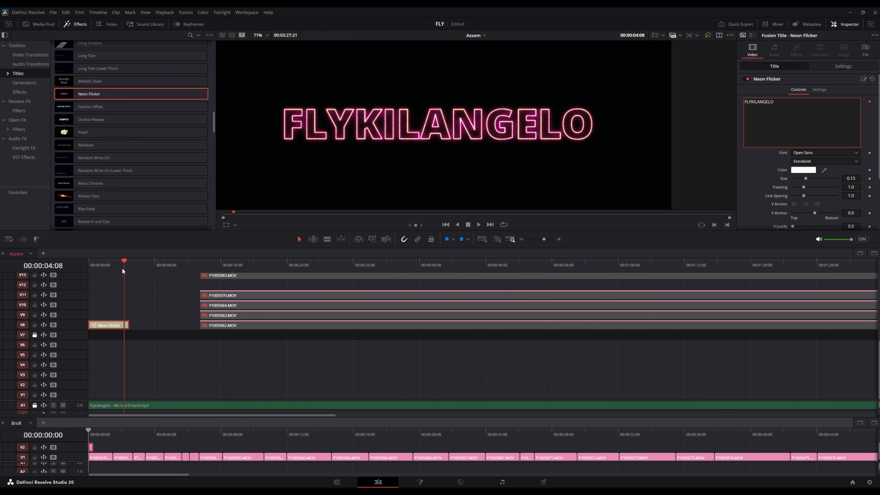
{"action": "scroll", "coordinate": [781, 194], "scroll_direction": "down", "scroll_amount": 3}
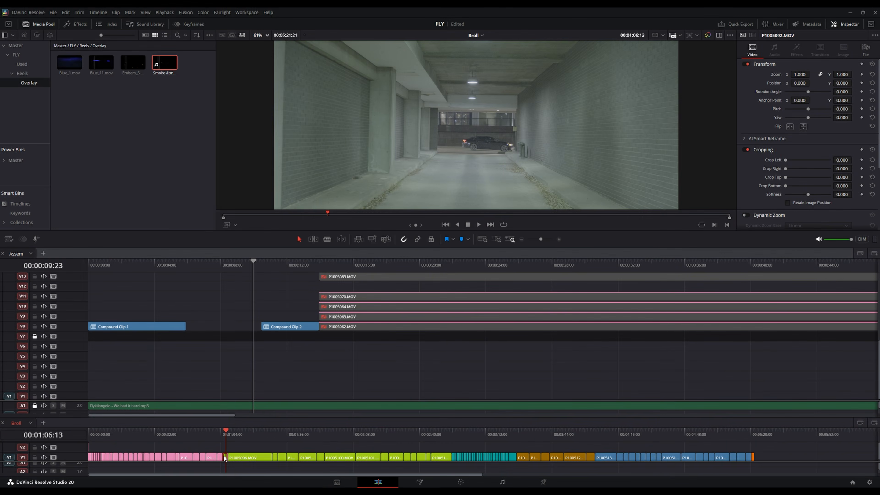
- Place P1005092.MOV from Broll on V6 of Assem, retimed and starting at 00:00:03:13 beneath a shortened Compound Clip 1
{"action": "left_click_drag", "start_coordinate": [225, 458], "coordinate": [294, 348]}
{"action": "key", "text": "ctrl+r"}
{"action": "key", "text": "ctrl+r"}
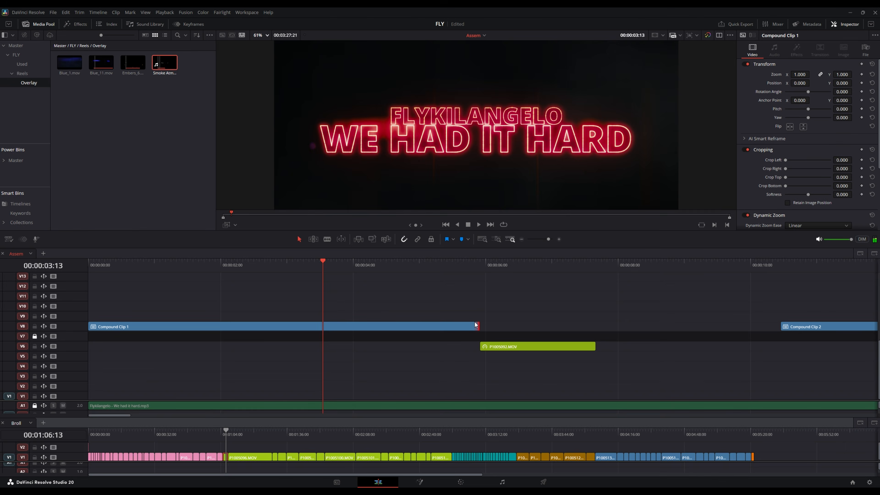
{"action": "left_click_drag", "start_coordinate": [478, 327], "coordinate": [323, 327]}
{"action": "left_click_drag", "start_coordinate": [489, 344], "coordinate": [333, 344]}
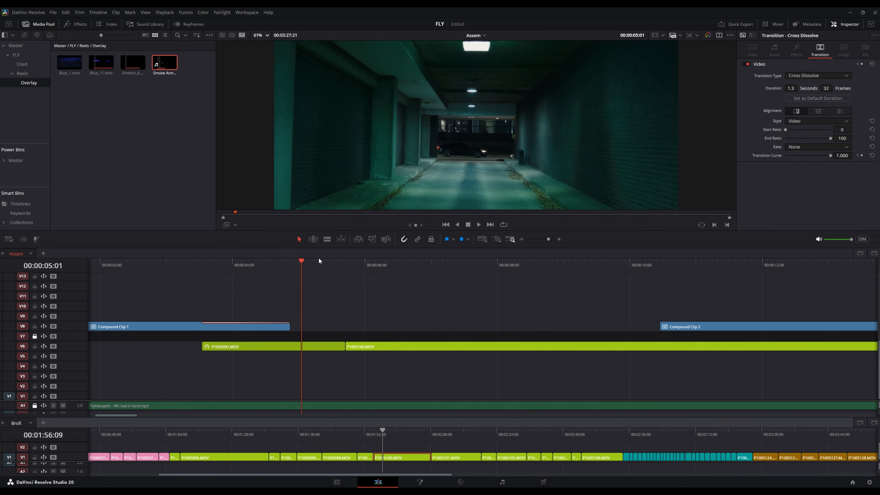
- Play the opening B-roll full screen and end P1005100.MOV on V6 at 00:00:07:03
{"action": "key", "text": "p"}
{"action": "key", "text": "space"}
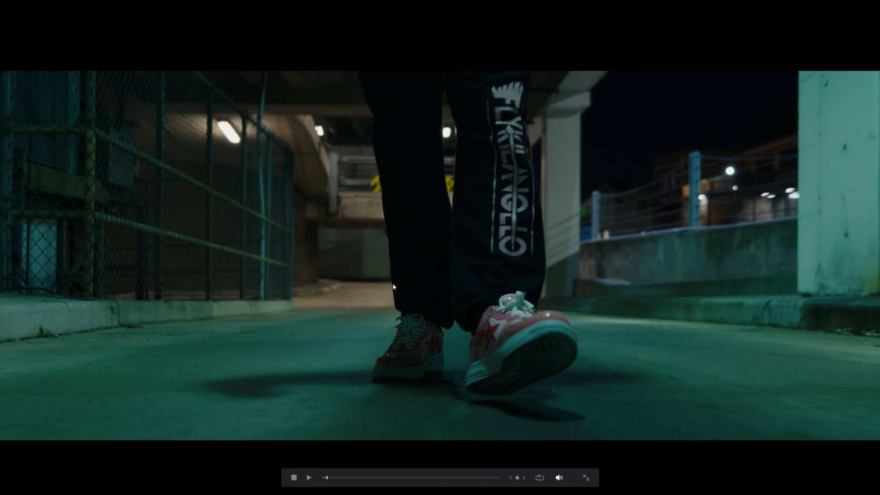
{"action": "key", "text": "space"}
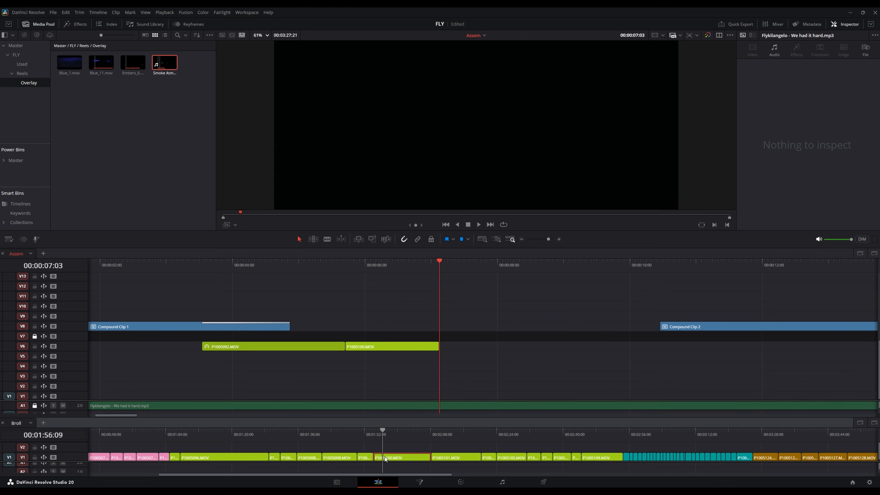
- Mark the used clips P1005100.MOV and P1005092.MOV in Broll by moving them up to V2 and disabling them
{"action": "left_click_drag", "start_coordinate": [385, 457], "coordinate": [383, 450]}
{"action": "left_click", "coordinate": [175, 432]}
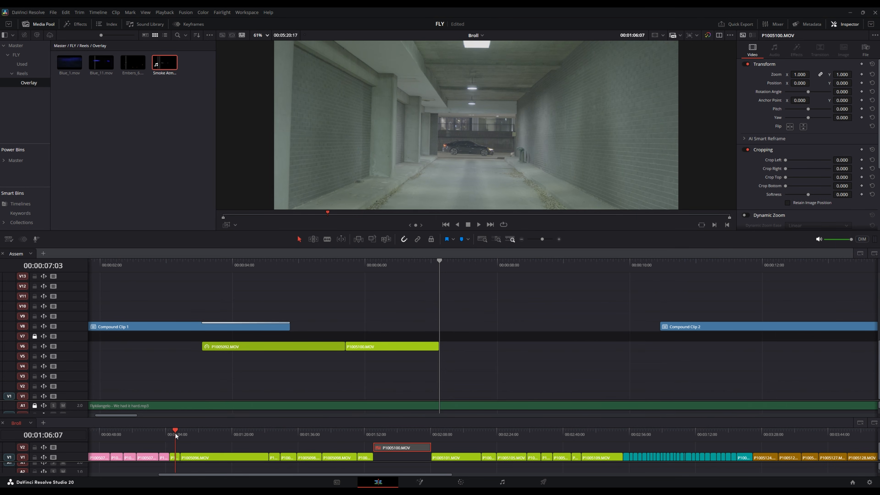
{"action": "left_click_drag", "start_coordinate": [175, 457], "coordinate": [175, 447]}
- Add P1005097.MOV to V6 of Assem at 00:00:07:03 with retiming, and move the selected opening B-roll clips to a lower track
{"action": "left_click_drag", "start_coordinate": [274, 458], "coordinate": [451, 348]}
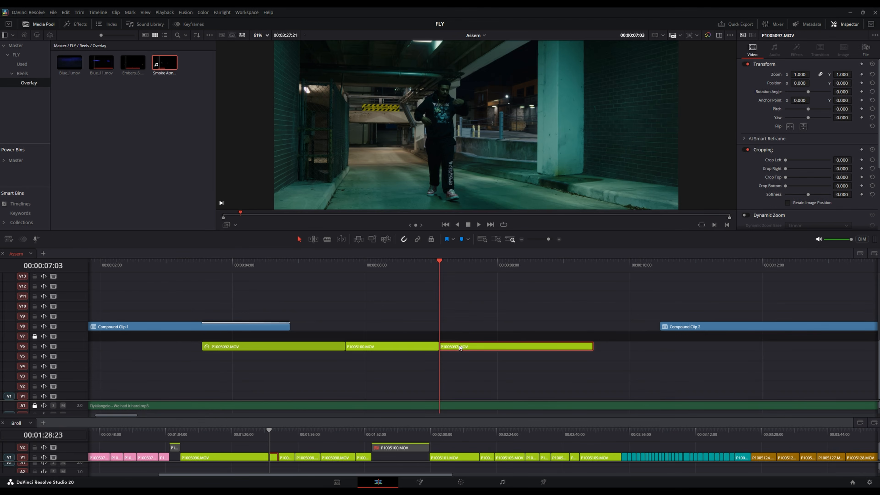
{"action": "key", "text": "ctrl+r"}
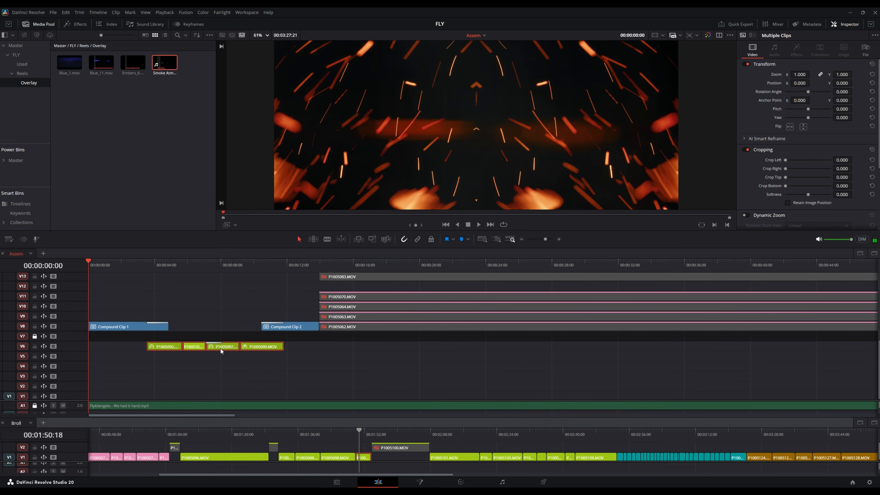
{"action": "left_click", "coordinate": [149, 268]}
{"action": "left_click_drag", "start_coordinate": [164, 350], "coordinate": [161, 366]}
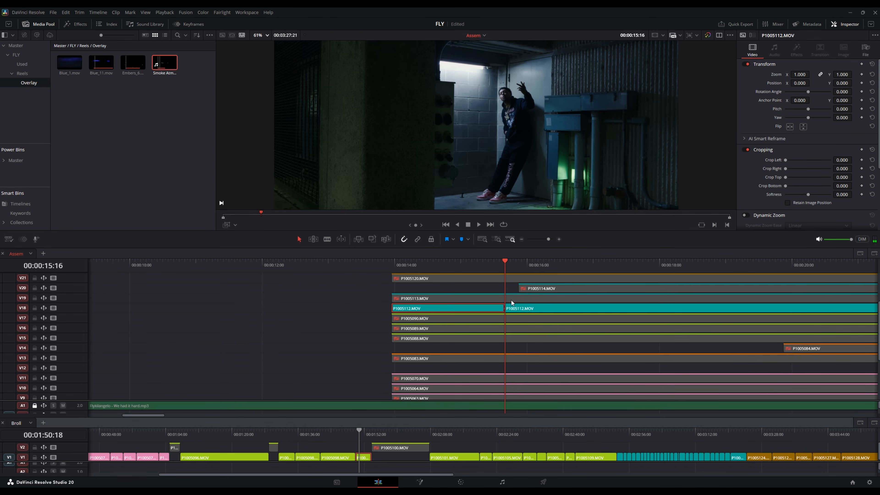
- Cut the performance takes P1005112.MOV, P1005113.MOV and P1005114.MOV into sections, enabling one take at a time, and play them full screen
{"action": "left_click", "coordinate": [519, 300]}
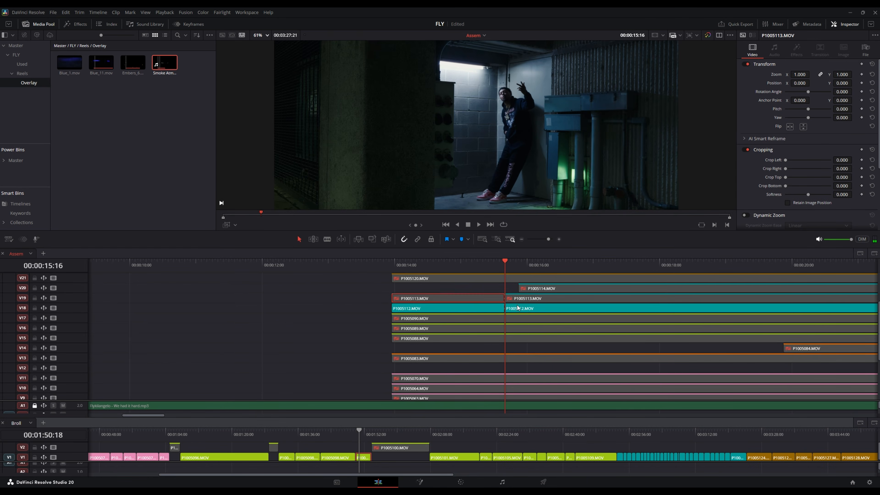
{"action": "key", "text": "space"}
{"action": "key", "text": "p"}
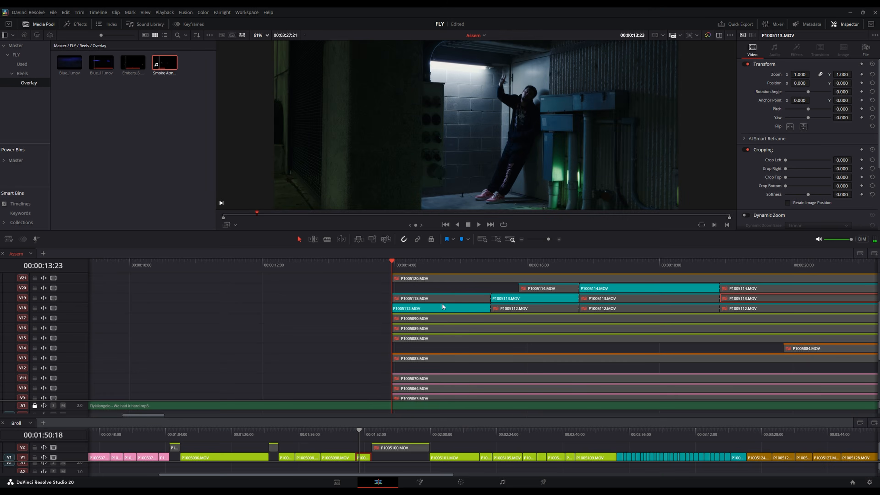
- Move the enabled sections of performance takes P1005112.MOV, P1005113.MOV and P1005114.MOV from their sync tracks down to V1
{"action": "scroll", "coordinate": [441, 306], "scroll_direction": "up", "scroll_amount": 3}
{"action": "left_click_drag", "start_coordinate": [466, 312], "coordinate": [465, 405]}
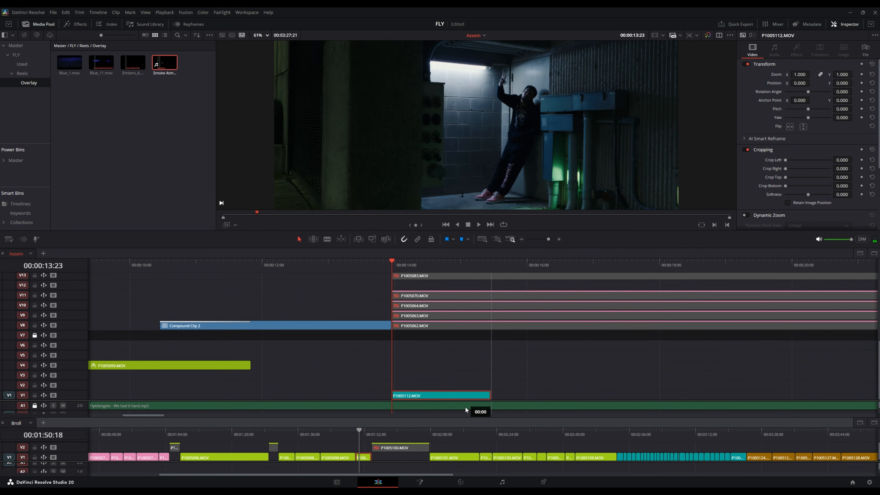
{"action": "left_click_drag", "start_coordinate": [530, 341], "coordinate": [540, 415]}
{"action": "scroll", "coordinate": [608, 335], "scroll_direction": "up", "scroll_amount": 6}
{"action": "left_click_drag", "start_coordinate": [620, 290], "coordinate": [625, 409]}
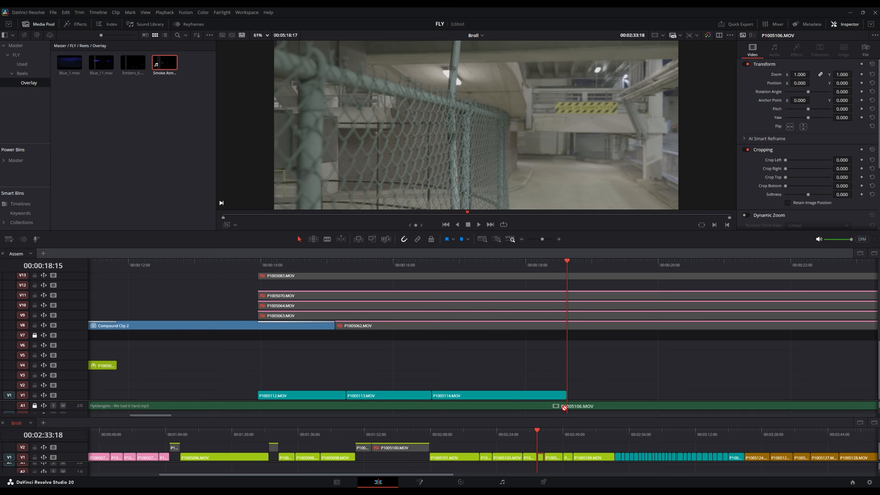
- Add P1005106.MOV from Broll to V4 of Assem at 00:00:18:15 and play the transition into it full screen
{"action": "left_click_drag", "start_coordinate": [563, 409], "coordinate": [587, 368]}
{"action": "left_click", "coordinate": [534, 267]}
{"action": "key", "text": "ctrl+f"}
{"action": "key", "text": "space"}
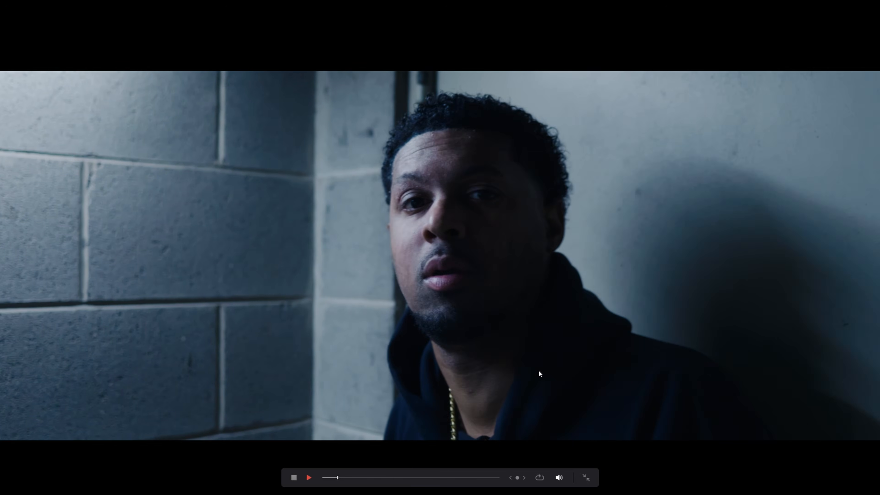
{"action": "key", "text": "space"}
{"action": "key", "text": "ctrl+f"}
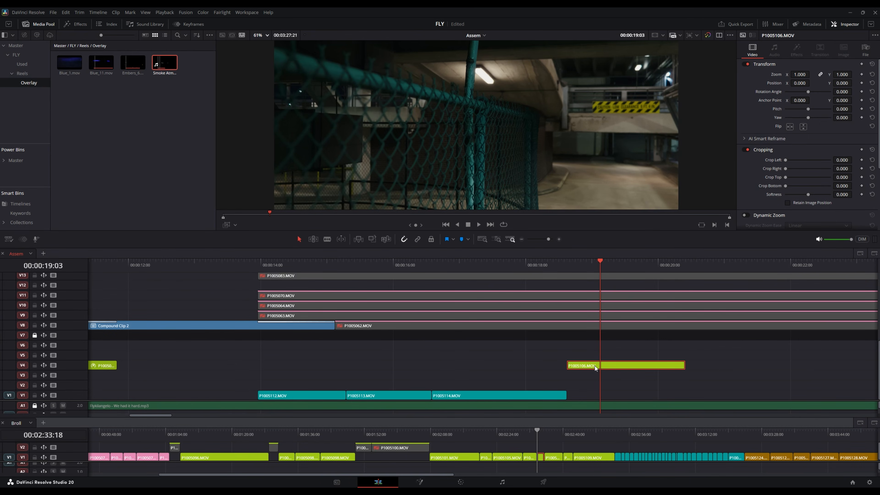
- Retime P1005106.MOV to end at 00:00:19:15 and add P1005096.MOV from Broll directly after it on V4
{"action": "key", "text": "ctrl+r"}
{"action": "left_click_drag", "start_coordinate": [684, 365], "coordinate": [811, 370]}
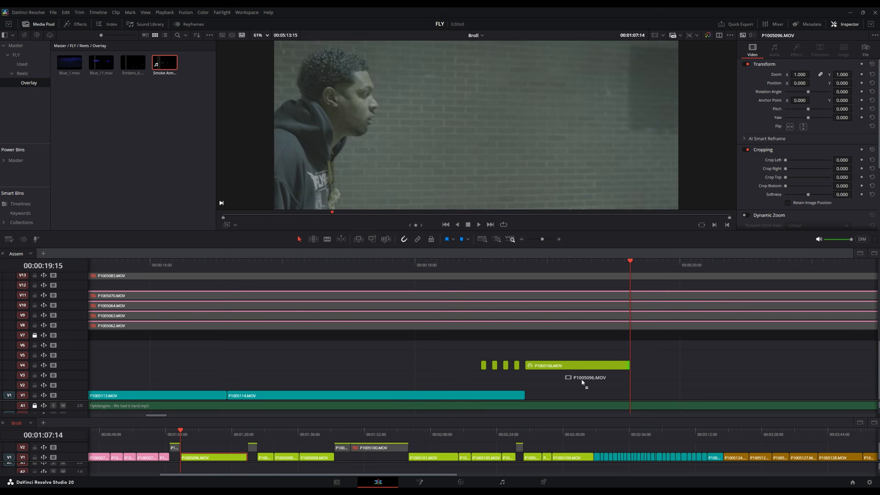
{"action": "left_click_drag", "start_coordinate": [586, 379], "coordinate": [633, 368]}
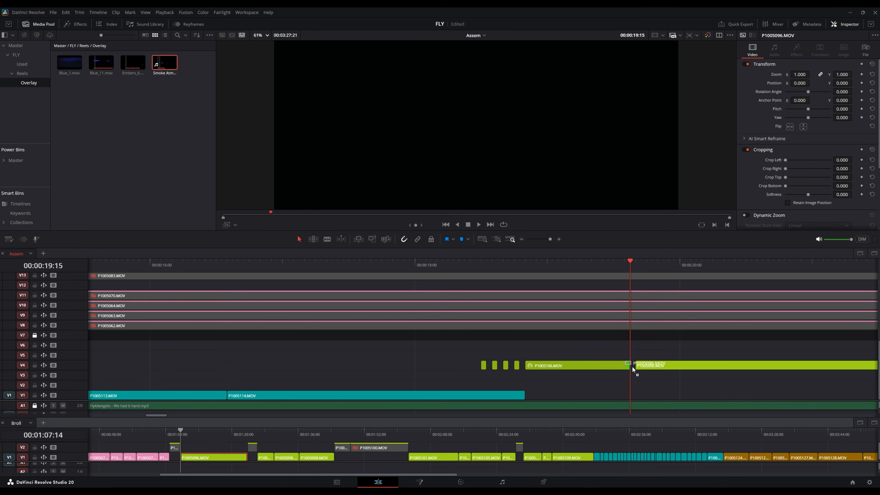
{"action": "left_click", "coordinate": [629, 365]}
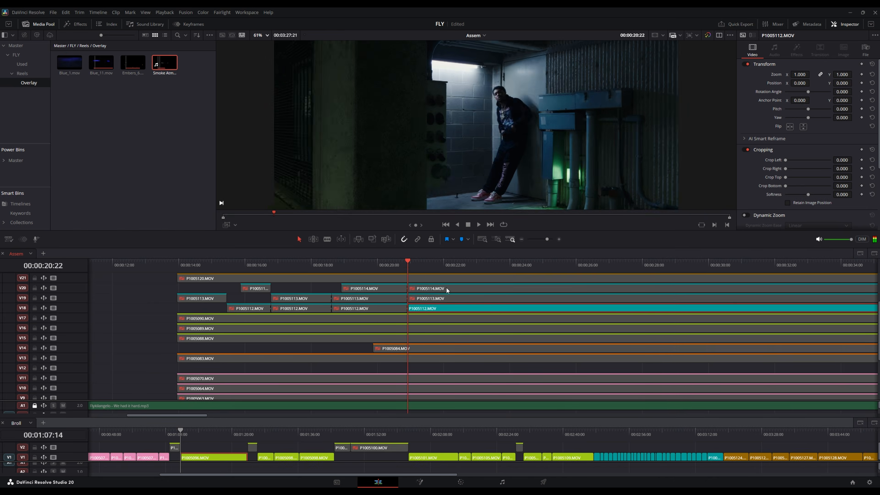
- Play the performance from 00:00:20:22 full screen and cut P1005112.MOV and P1005113.MOV at 00:00:22:13
{"action": "key", "text": "ctrl+f"}
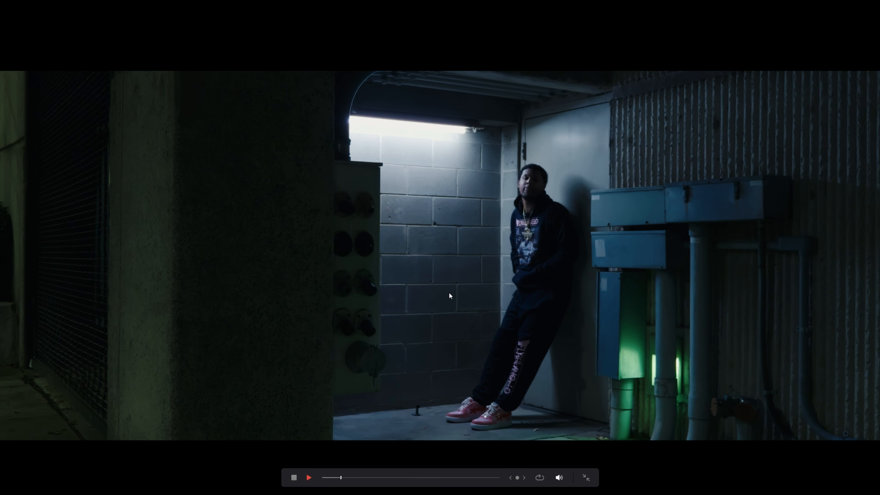
{"action": "key", "text": "space"}
{"action": "key", "text": "ctrl+f"}
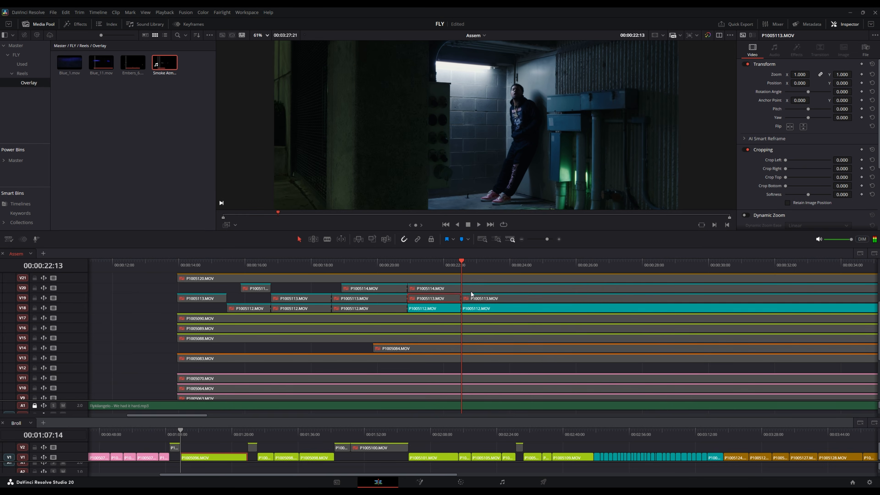
- Move the enabled sections of P1005112.MOV, P1005113.MOV and P1005114.MOV from 00:00:20:22 onward down to V1
{"action": "left_click", "coordinate": [408, 269]}
{"action": "key", "text": "ctrl+equal"}
{"action": "left_click_drag", "start_coordinate": [484, 308], "coordinate": [482, 412]}
{"action": "scroll", "coordinate": [564, 308], "scroll_direction": "up", "scroll_amount": 5}
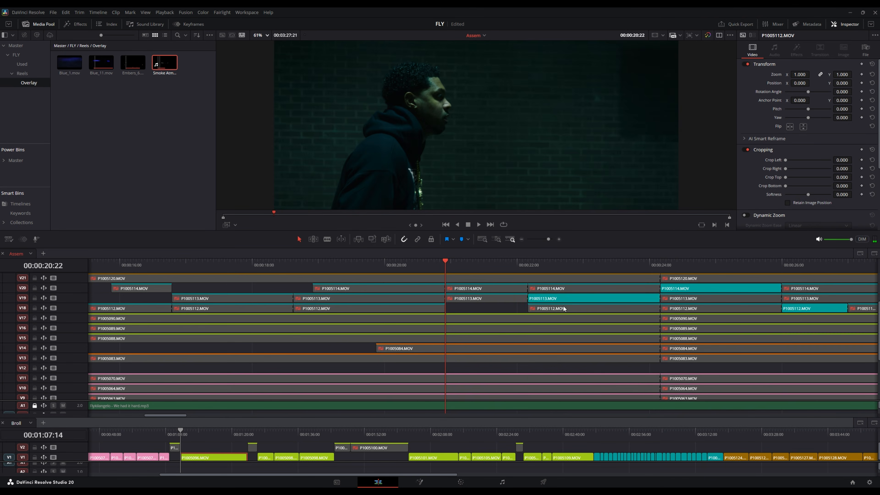
{"action": "left_click_drag", "start_coordinate": [568, 302], "coordinate": [570, 417]}
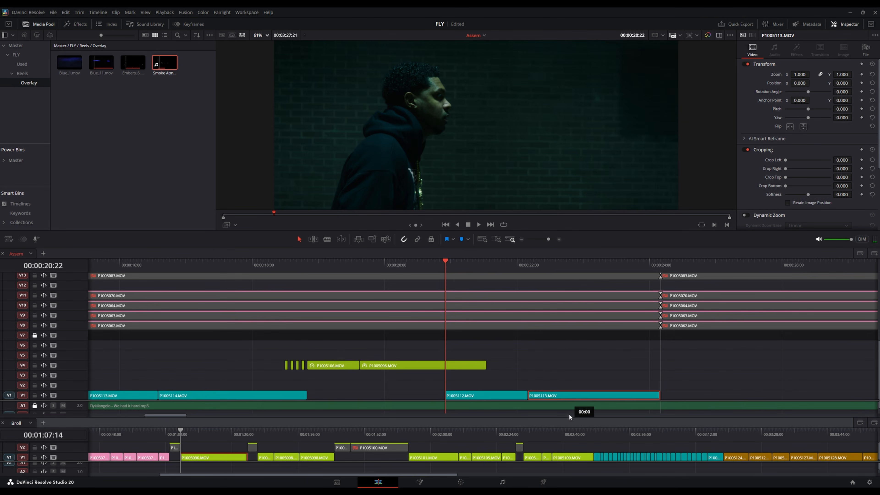
{"action": "scroll", "coordinate": [697, 330], "scroll_direction": "up", "scroll_amount": 5}
{"action": "left_click_drag", "start_coordinate": [697, 329], "coordinate": [696, 417]}
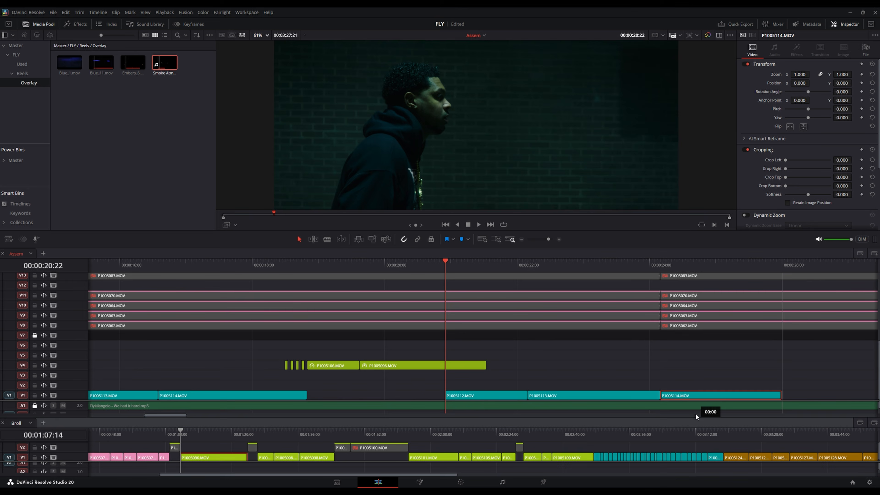
{"action": "scroll", "coordinate": [735, 380], "scroll_direction": "up", "scroll_amount": 6}
{"action": "left_click_drag", "start_coordinate": [817, 351], "coordinate": [822, 416]}
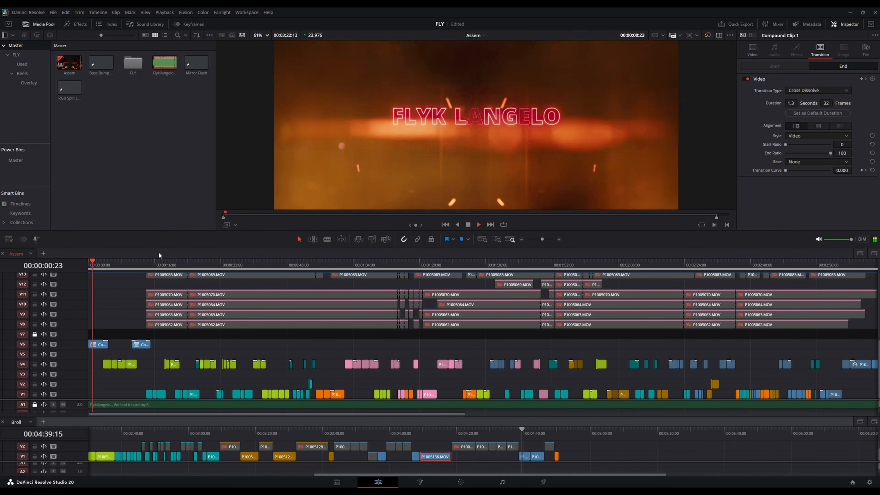
- Add P1005116.MOV from Broll to V5 over the start of P1005114.MOV, play it and show its retime controls
{"action": "key", "text": "ctrl+equal"}
{"action": "left_click", "coordinate": [151, 264]}
{"action": "left_click_drag", "start_coordinate": [151, 262], "coordinate": [198, 264]}
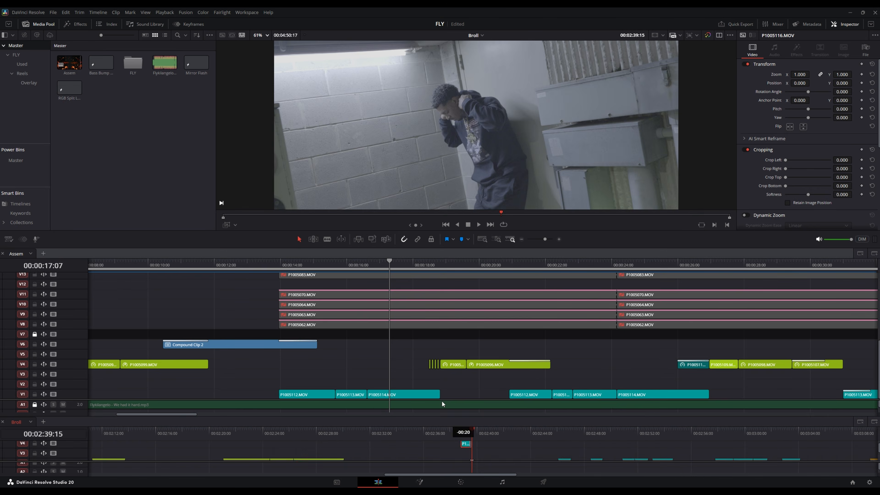
{"action": "left_click_drag", "start_coordinate": [442, 400], "coordinate": [376, 361]}
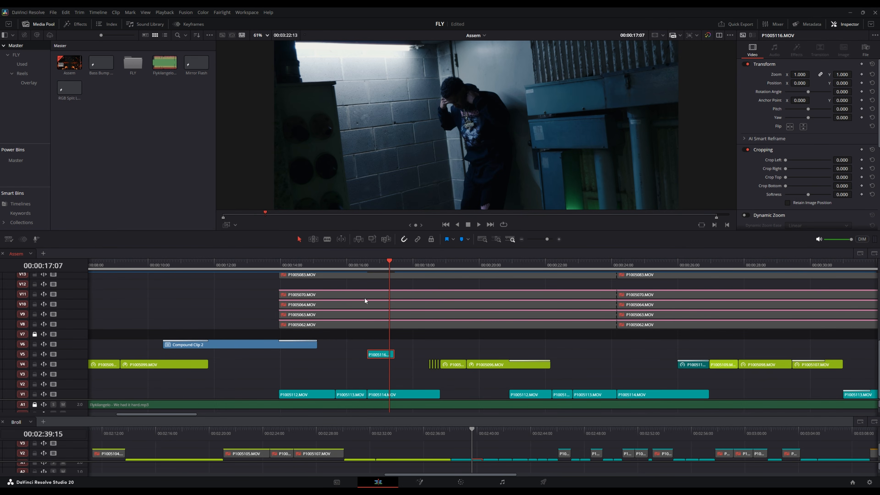
{"action": "left_click", "coordinate": [350, 266]}
{"action": "key", "text": "space"}
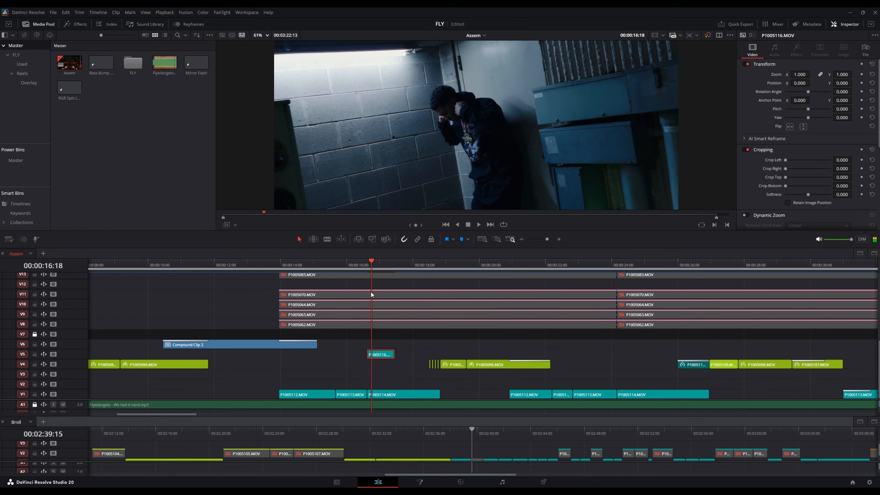
{"action": "key", "text": "ctrl+r"}
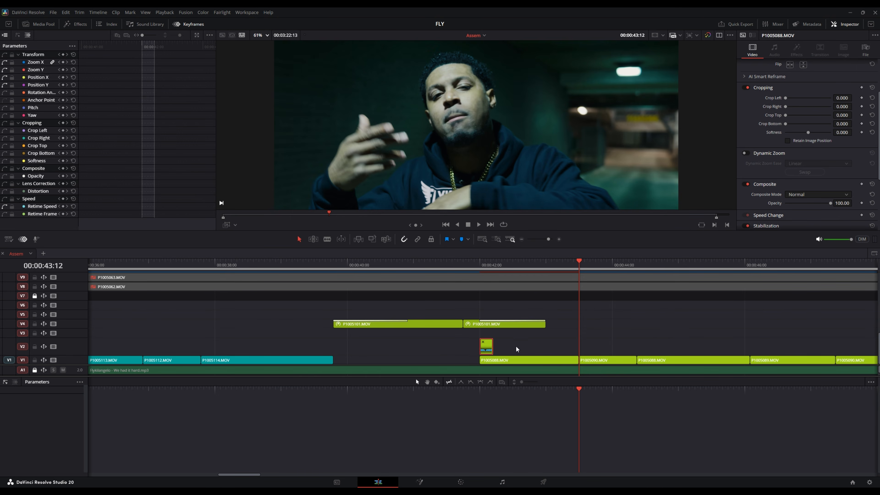
- Hide the retime controls of the short P1005088.MOV clip on V2, move it to end at 00:00:43:12 and play the section
{"action": "left_click", "coordinate": [487, 266]}
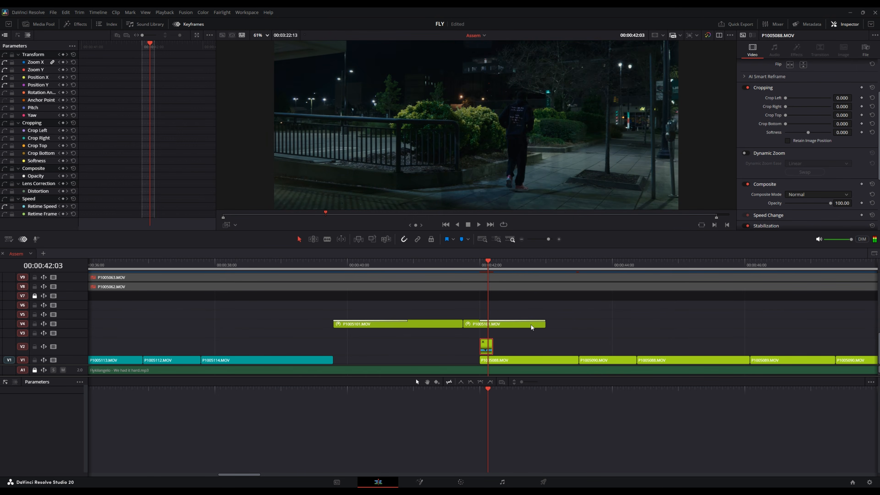
{"action": "key", "text": "Right"}
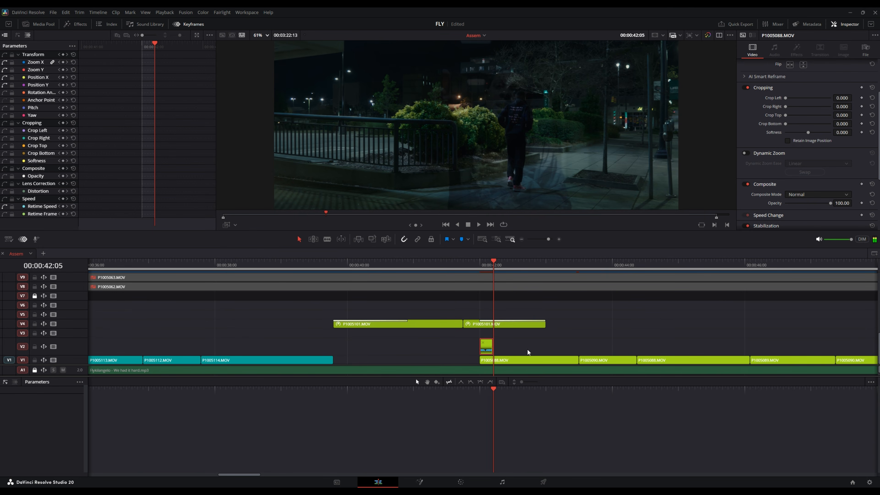
{"action": "key", "text": "ctrl+r"}
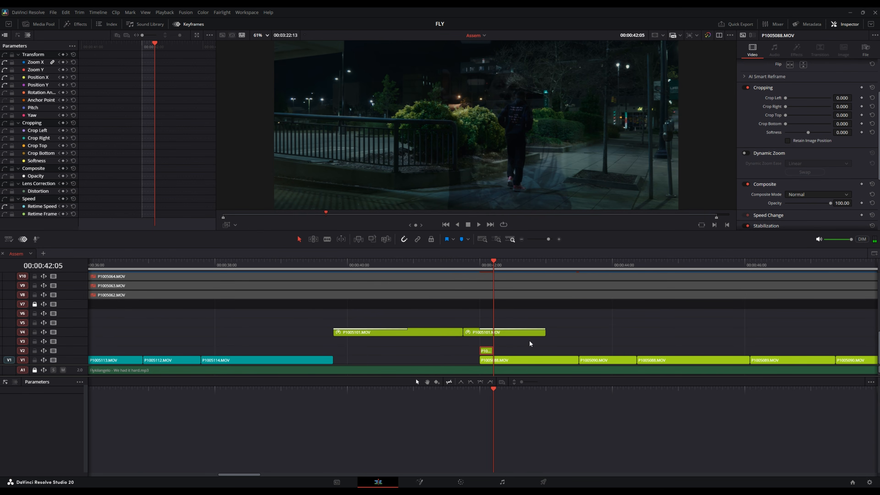
{"action": "left_click_drag", "start_coordinate": [487, 351], "coordinate": [573, 353]}
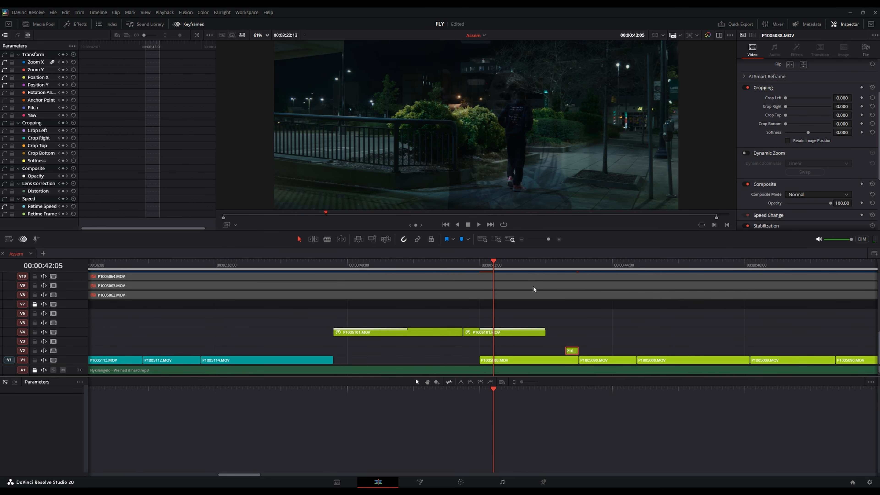
{"action": "key", "text": "space"}
{"action": "left_click", "coordinate": [532, 262]}
{"action": "key", "text": "space"}
{"action": "key", "text": "space"}
- Set the composite mode of the short P1005088.MOV clip on V2 to Linear Dodge and play the overlay
{"action": "left_click", "coordinate": [569, 265]}
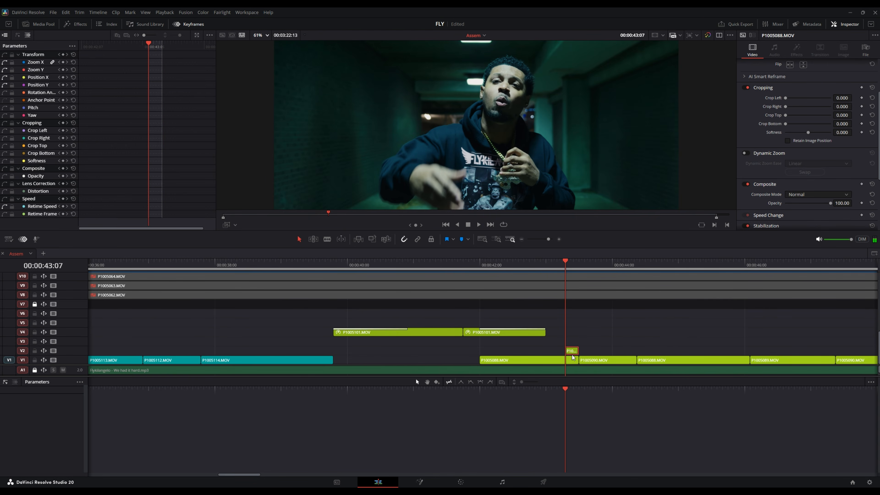
{"action": "scroll", "coordinate": [808, 180], "scroll_direction": "down", "scroll_amount": 2}
{"action": "left_click", "coordinate": [802, 155]}
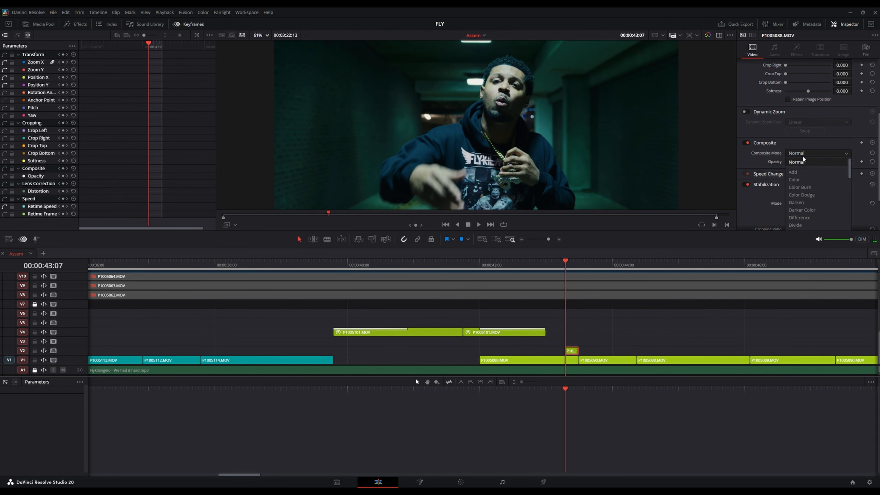
{"action": "left_click", "coordinate": [815, 201]}
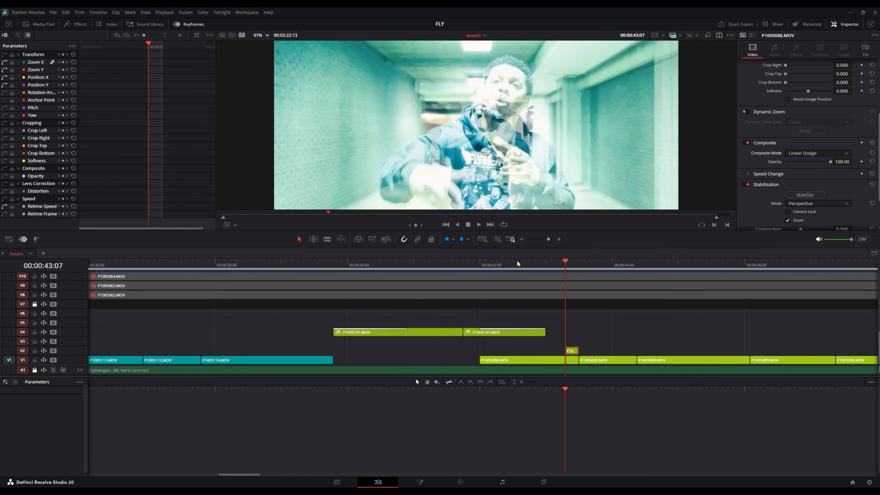
{"action": "left_click", "coordinate": [497, 261]}
{"action": "key", "text": "space"}
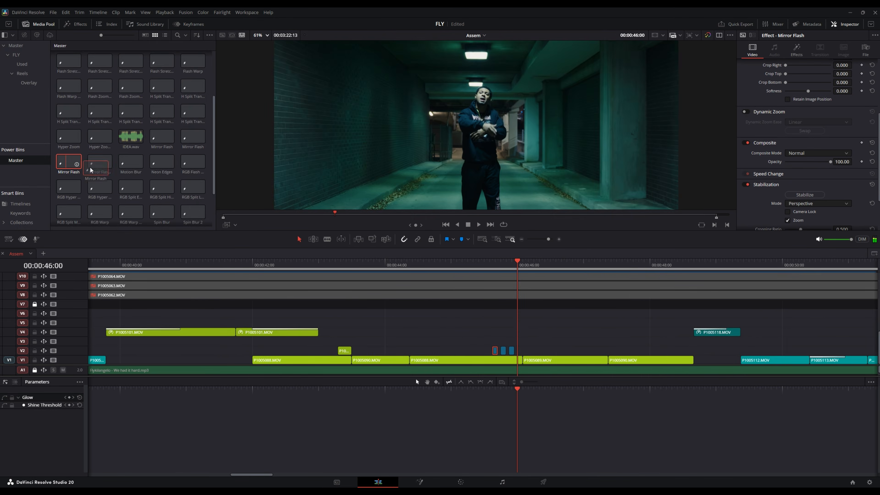
- Add the Mirror Flash effect to V2 at 00:00:46:00 and play the effects section full screen
{"action": "left_click_drag", "start_coordinate": [520, 347], "coordinate": [516, 354]}
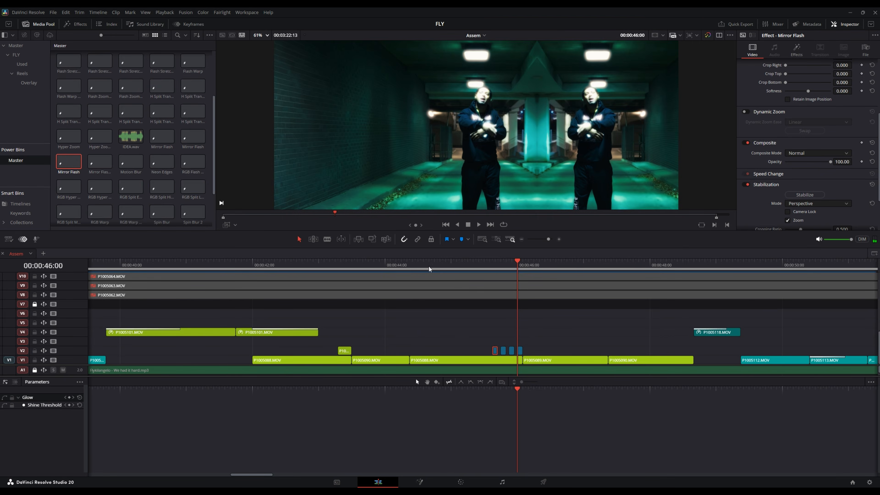
{"action": "left_click", "coordinate": [406, 264]}
{"action": "key", "text": "space"}
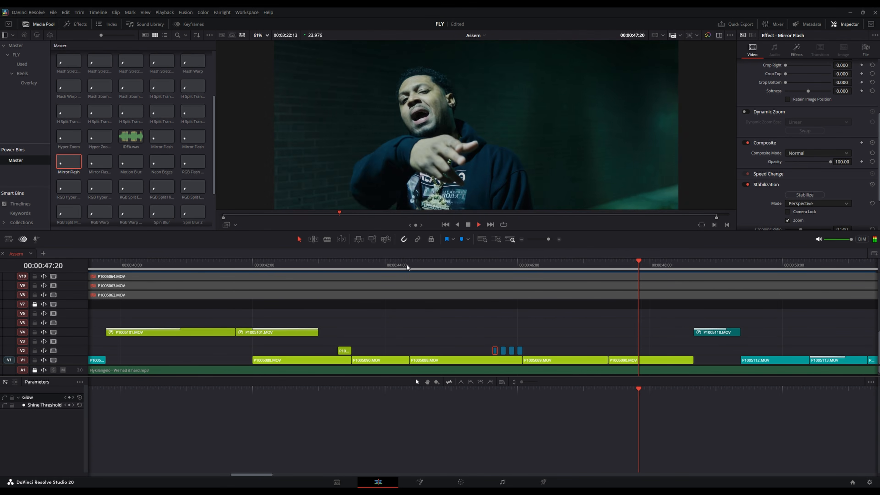
{"action": "left_click", "coordinate": [305, 260]}
{"action": "key", "text": "p"}
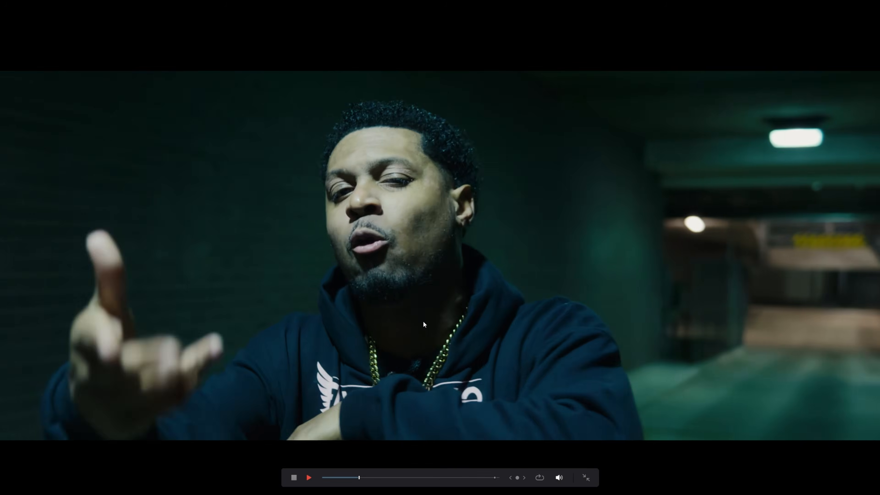